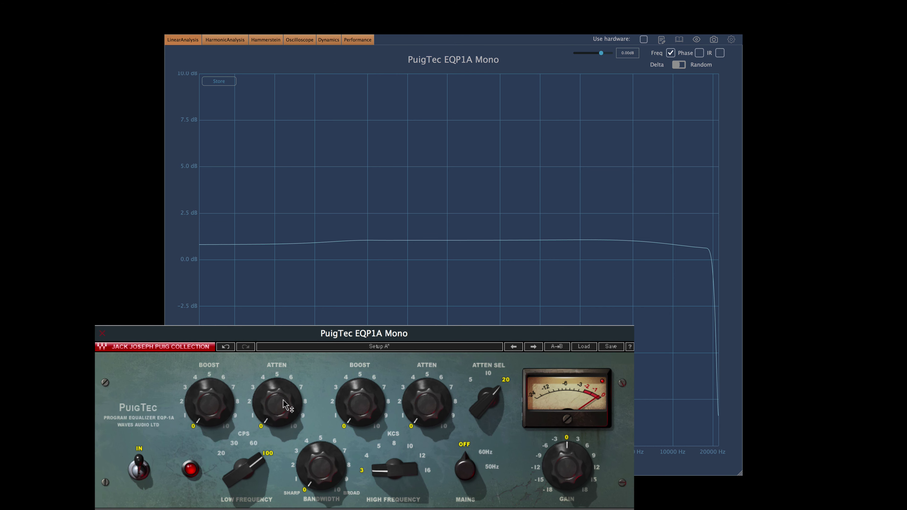
Step: Raise the PuigTec's low-frequency boost to 4.7, and raise its low-frequency attenuation
mouse_move(282, 405)
drag(213, 423, 214, 358)
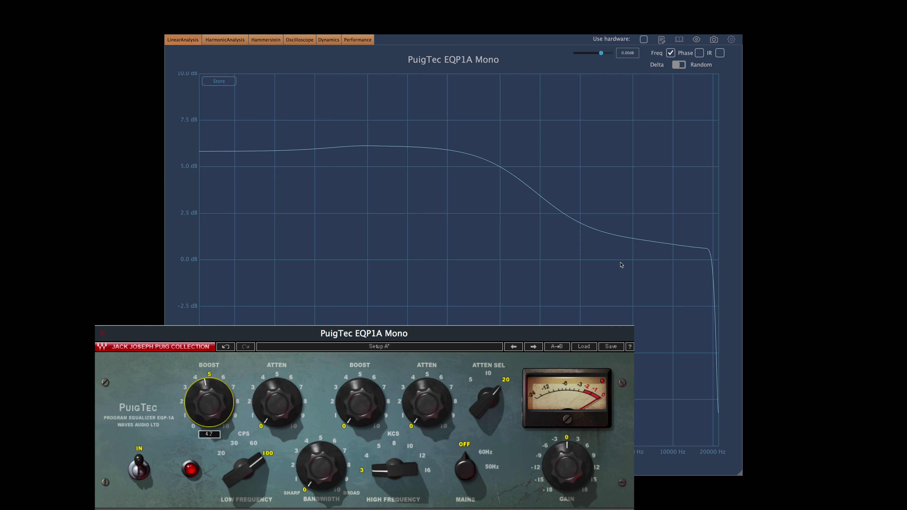
drag(277, 402, 306, 276)
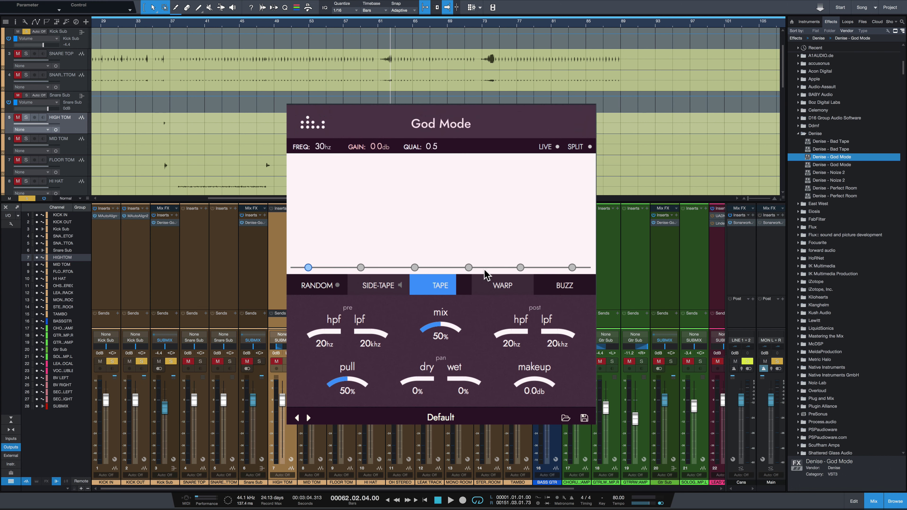
Step: Shape God Mode's fourth filter into a 13.7 dB boost at 1.8 kHz with quality 1.1, and set pull to 47%
drag(469, 267, 480, 215)
drag(425, 156, 487, 207)
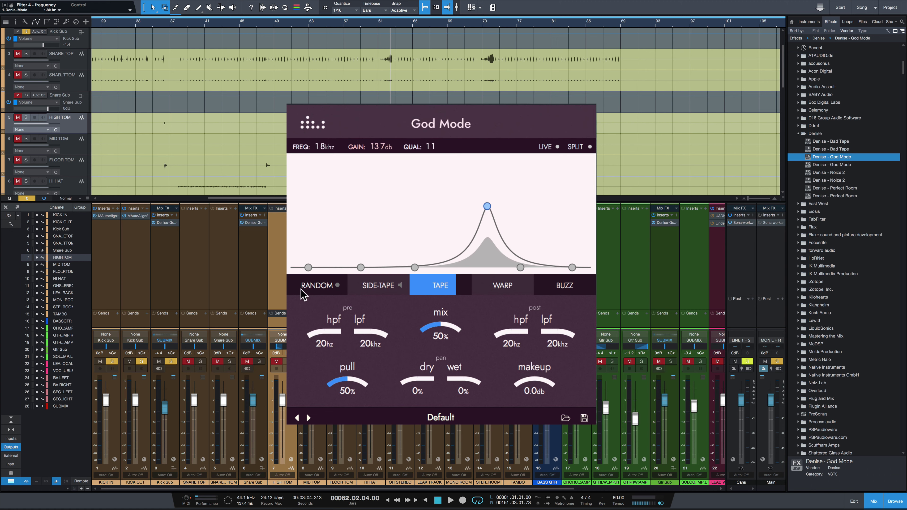
mouse_move(437, 294)
mouse_move(508, 291)
mouse_move(574, 296)
mouse_move(351, 378)
mouse_down()
mouse_move(352, 368)
mouse_move(348, 420)
mouse_move(357, 361)
mouse_move(362, 386)
mouse_up()
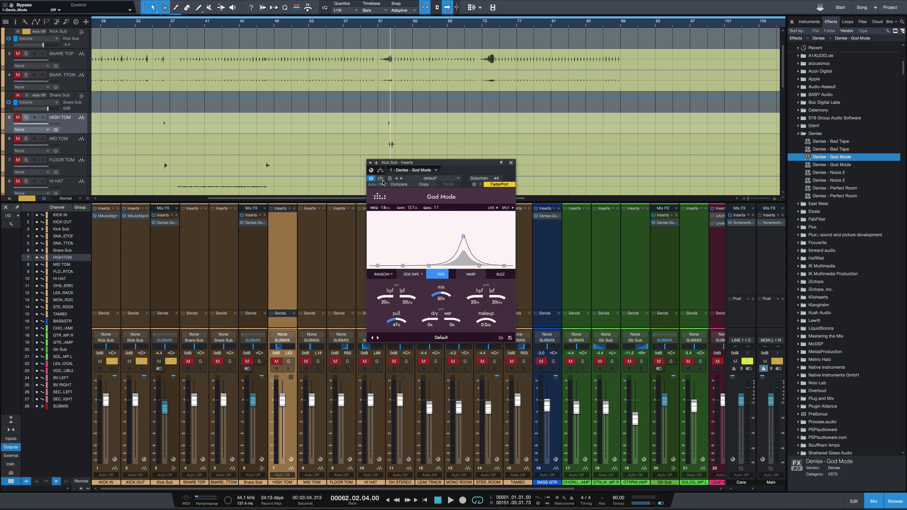
Step: Flatten the fourth filter to 0 dB in the Kick Sub's God Mode and audition the kick with the effect bypassed
drag(463, 236, 461, 266)
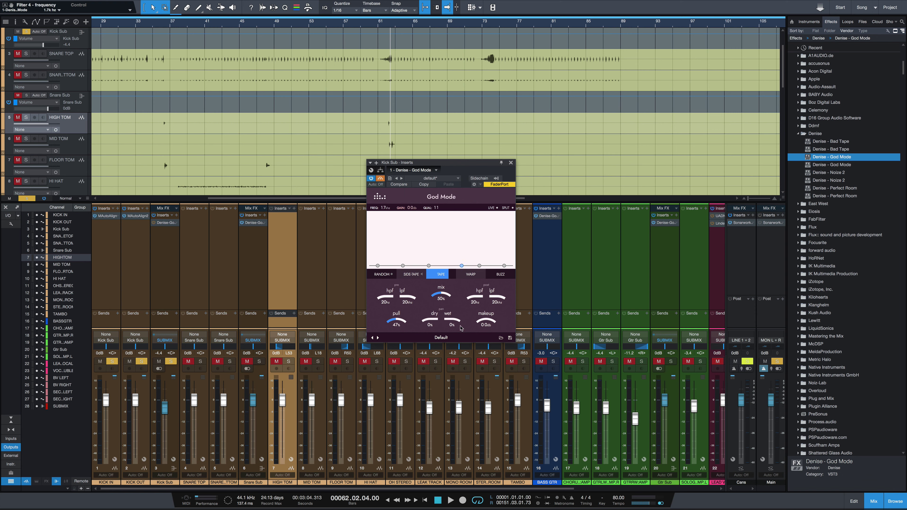
key(space)
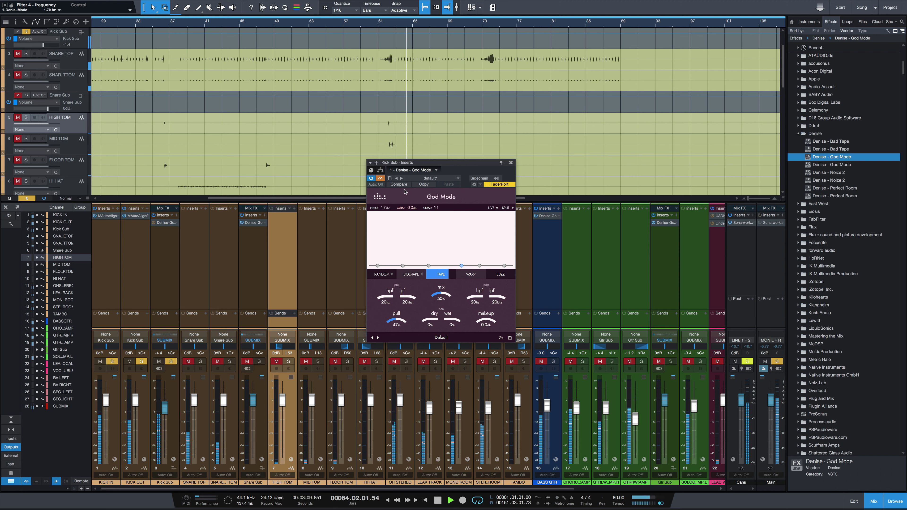
key(space)
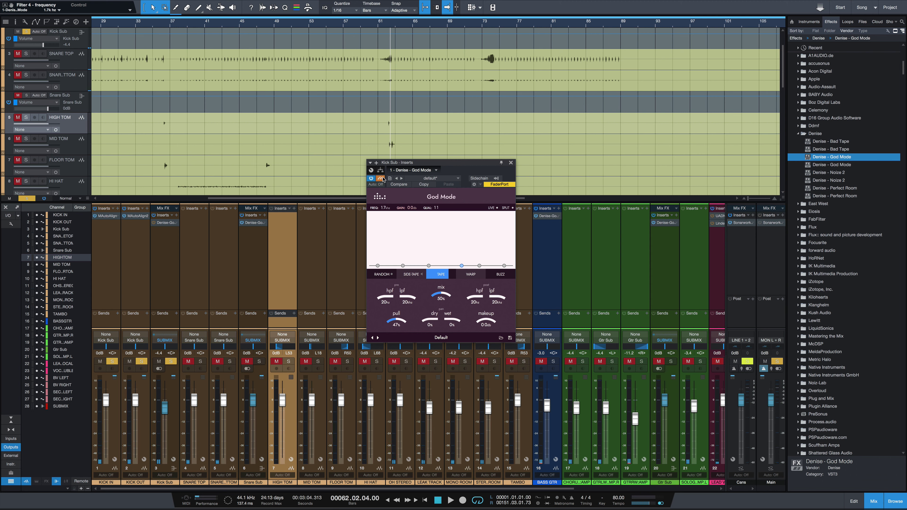
Step: Reactivate God Mode during playback, boost the third filter by 24 dB at 294 Hz, and set pull to 55%
click(382, 178)
key(space)
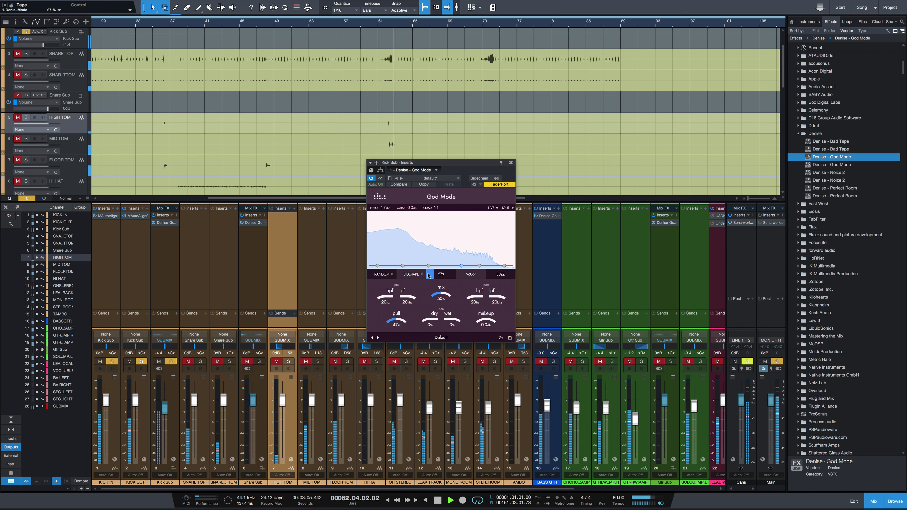
drag(429, 266, 423, 212)
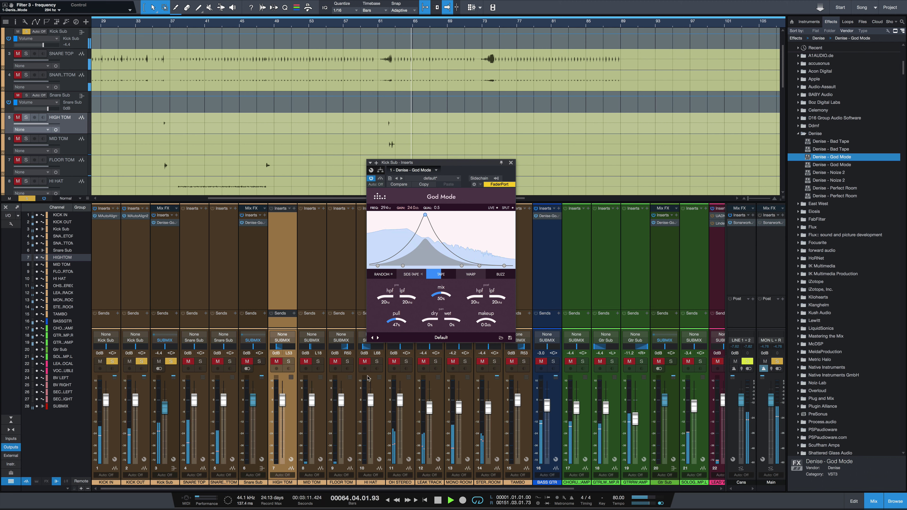
drag(394, 323, 403, 317)
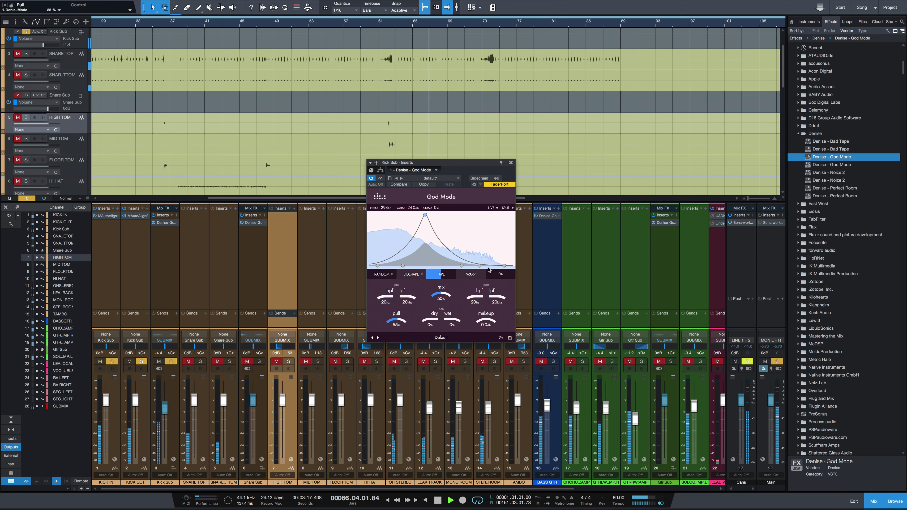
Step: Boost the fifth filter by 24 dB at about 6 kHz, and set warp to 17% and mix to 59%
drag(479, 265, 491, 206)
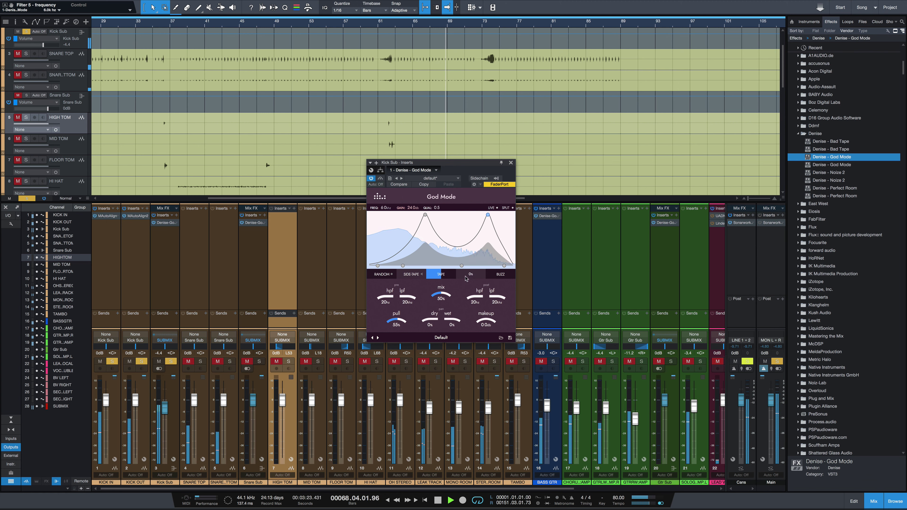
mouse_move(442, 278)
mouse_move(480, 280)
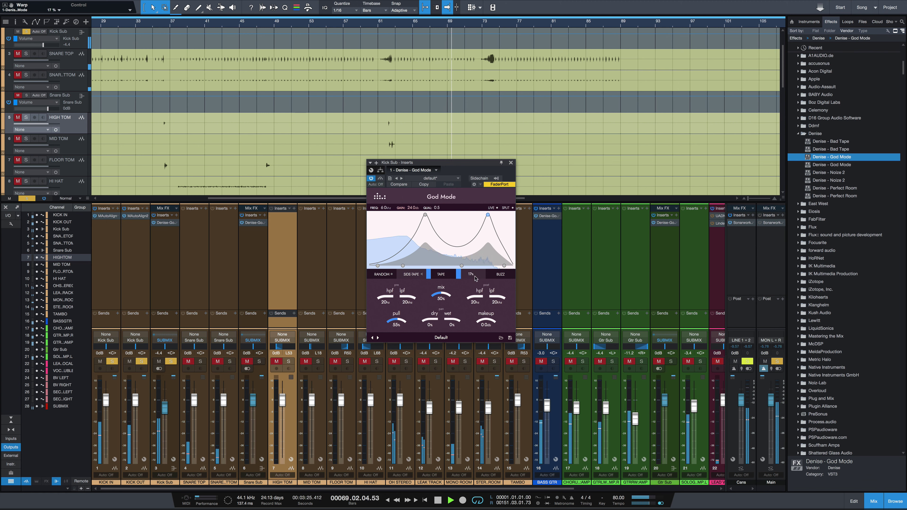
drag(480, 280, 447, 296)
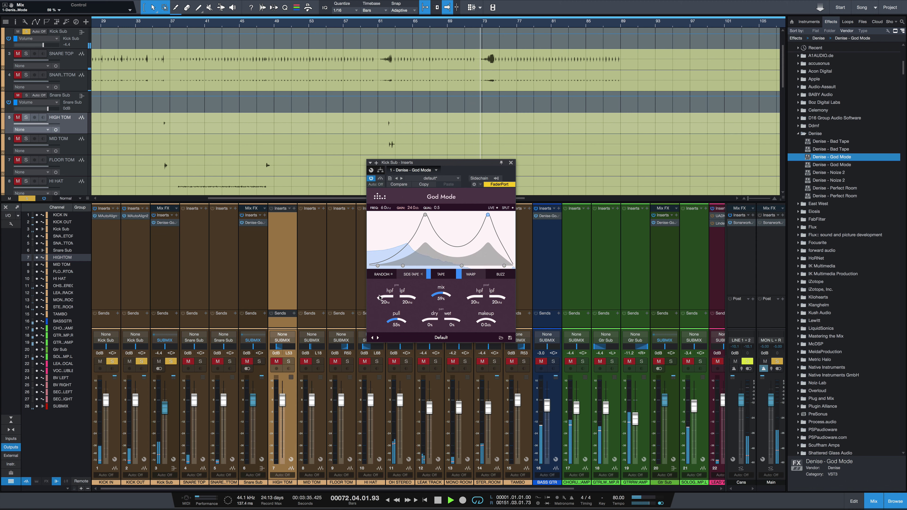
Step: Set the post high-pass filter to 56 Hz and the post low-pass filter to 12.2 kHz, and stop playback
drag(383, 296, 386, 295)
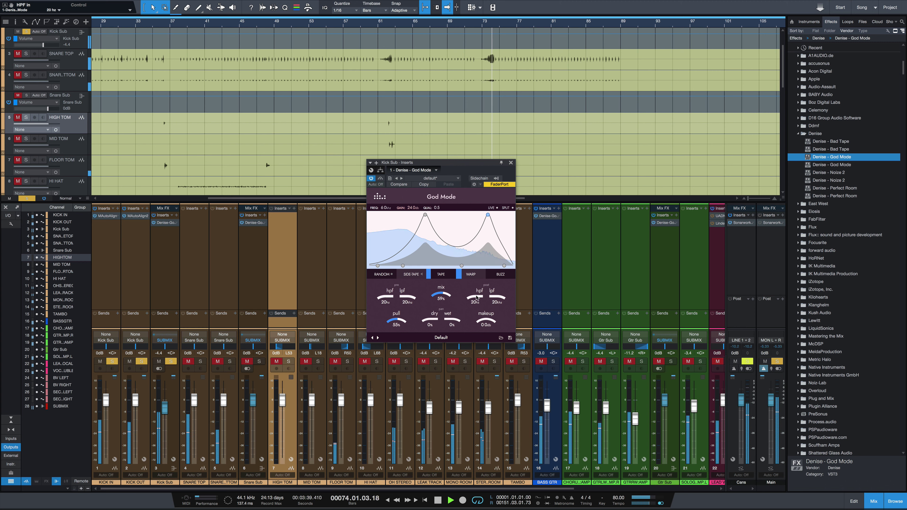
drag(474, 297, 474, 292)
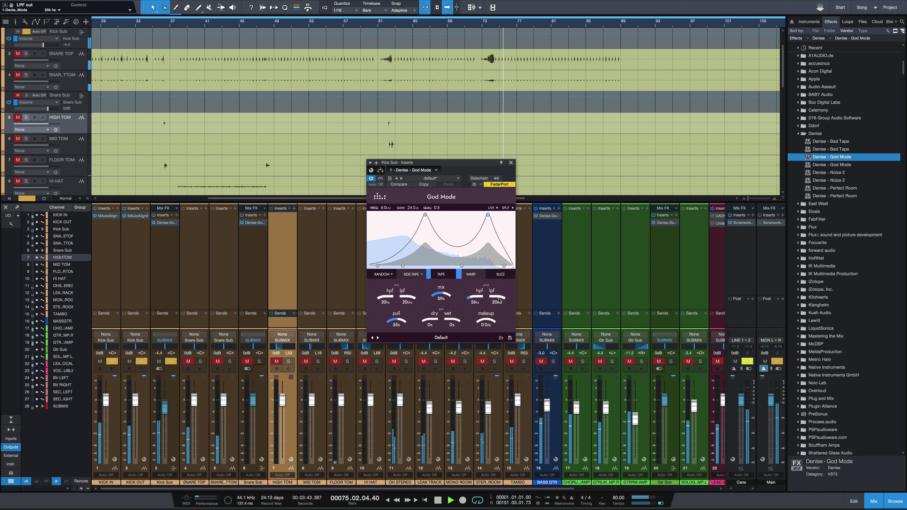
mouse_move(499, 299)
mouse_down()
mouse_move(509, 311)
mouse_move(512, 296)
mouse_up()
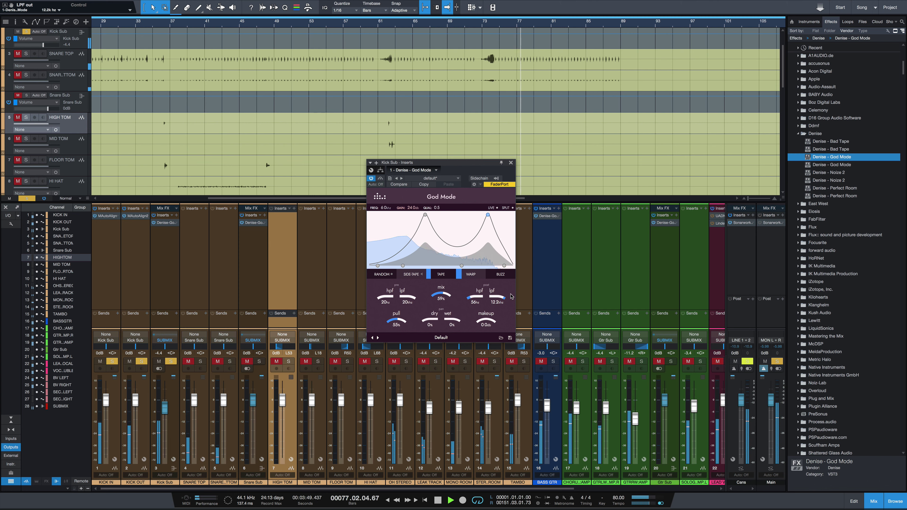
key(space)
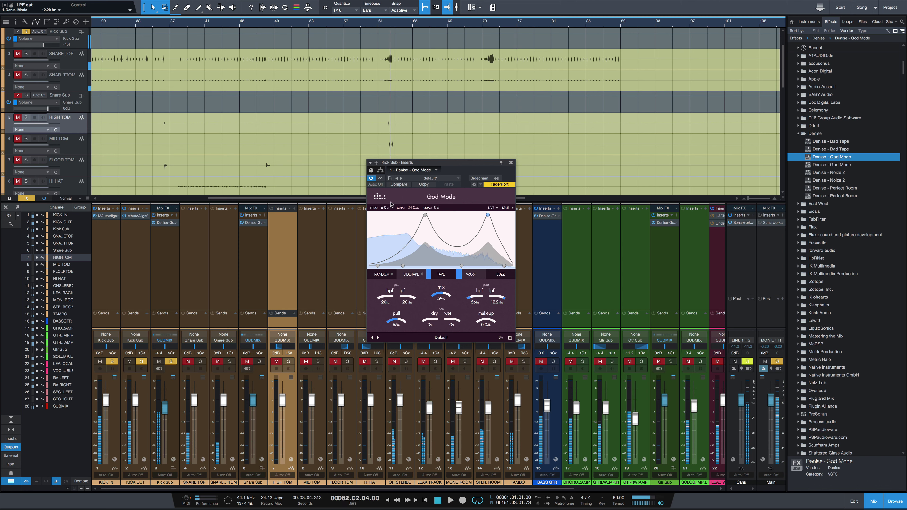
Step: Compare the kick with God Mode bypassed and active by playing the same passage both ways
click(380, 178)
key(space)
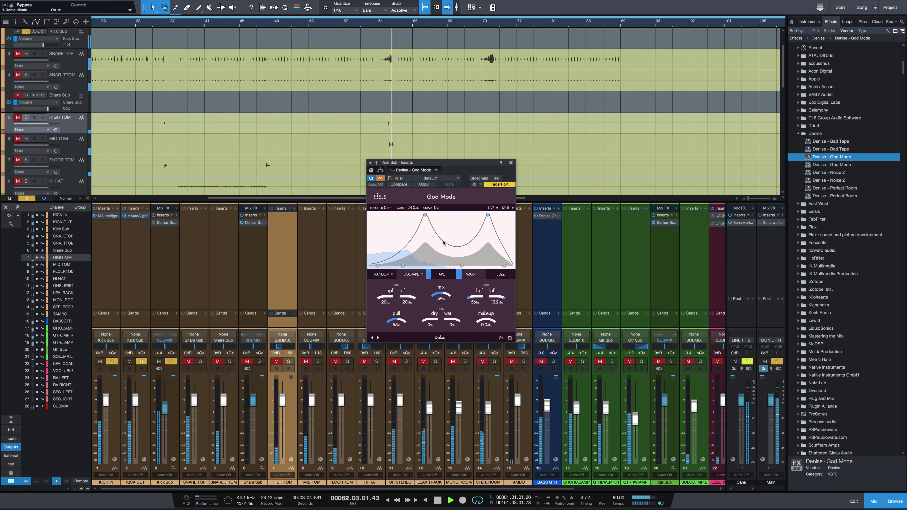
click(381, 179)
key(space)
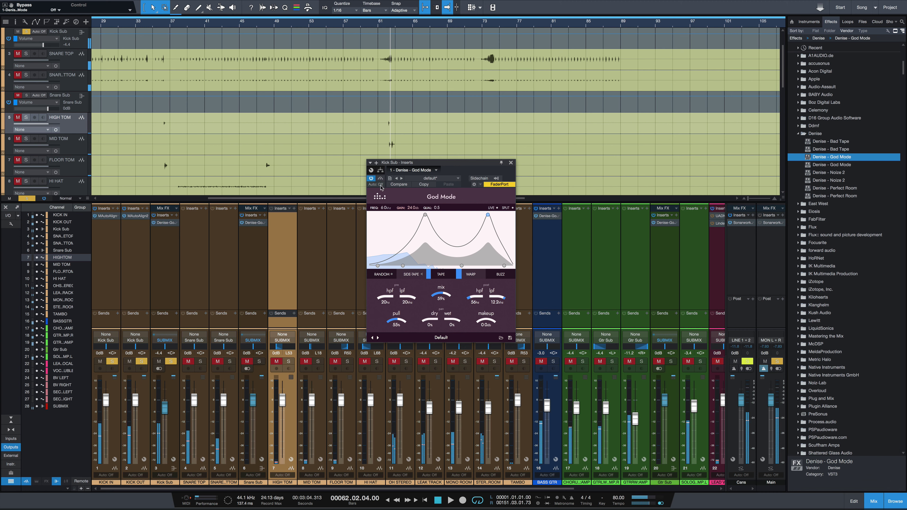
key(space)
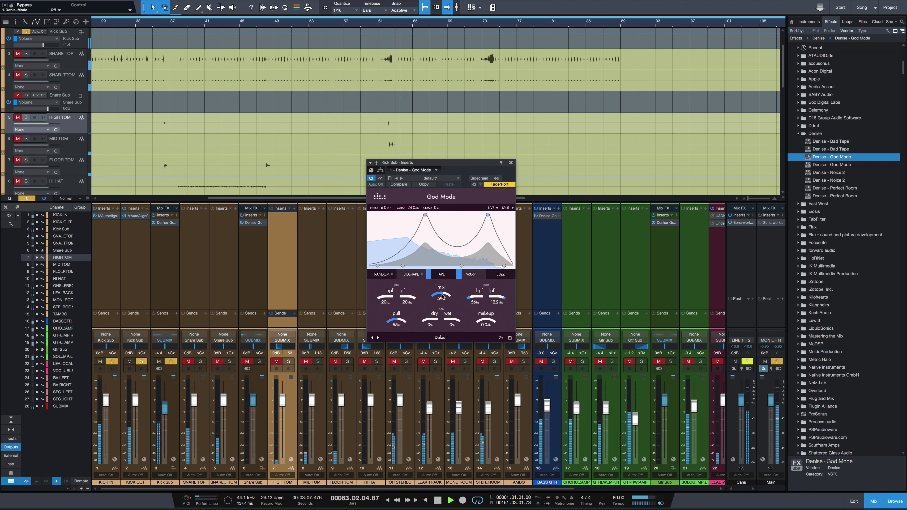
key(space)
Step: Reduce the kick's God Mode mix to 38%, raise the tape amount, and set warp to 30% during playback
drag(441, 296, 443, 302)
key(space)
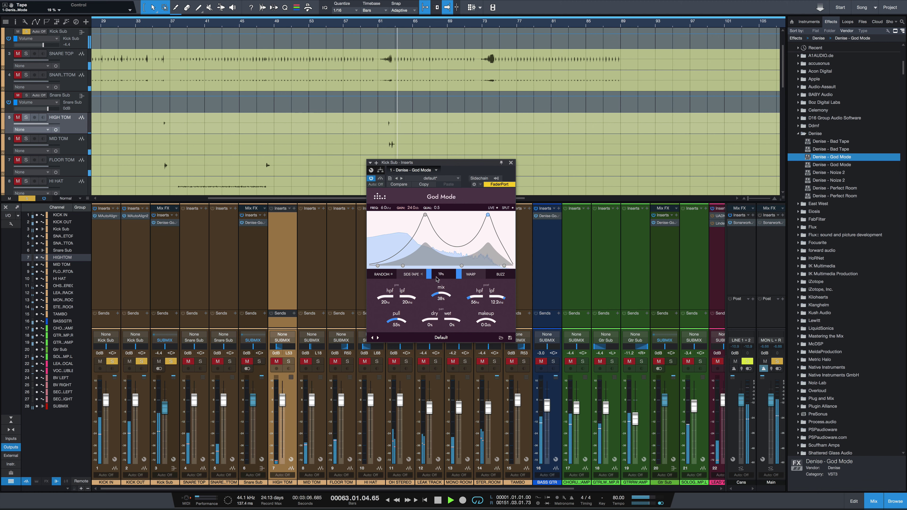
drag(437, 279, 471, 281)
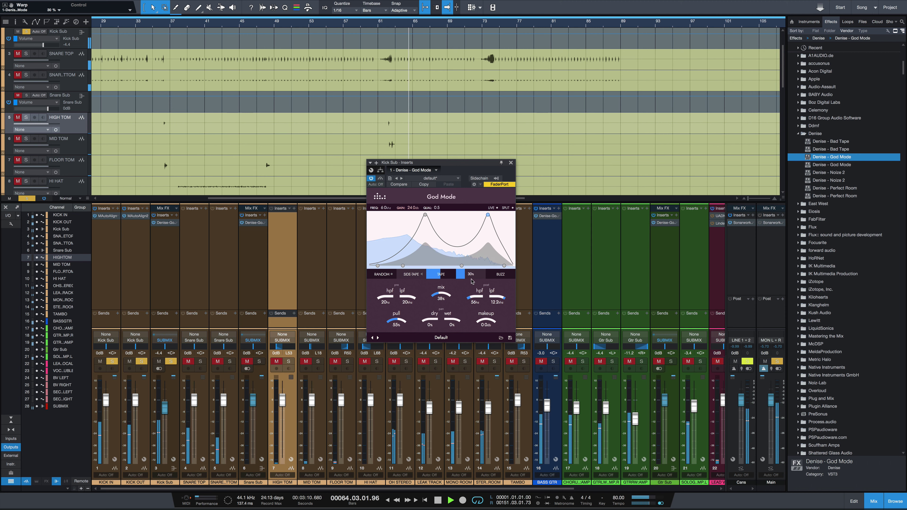
Step: Toggle God Mode's bypass on and off during playback to compare the kick sound, and stop playback
click(381, 178)
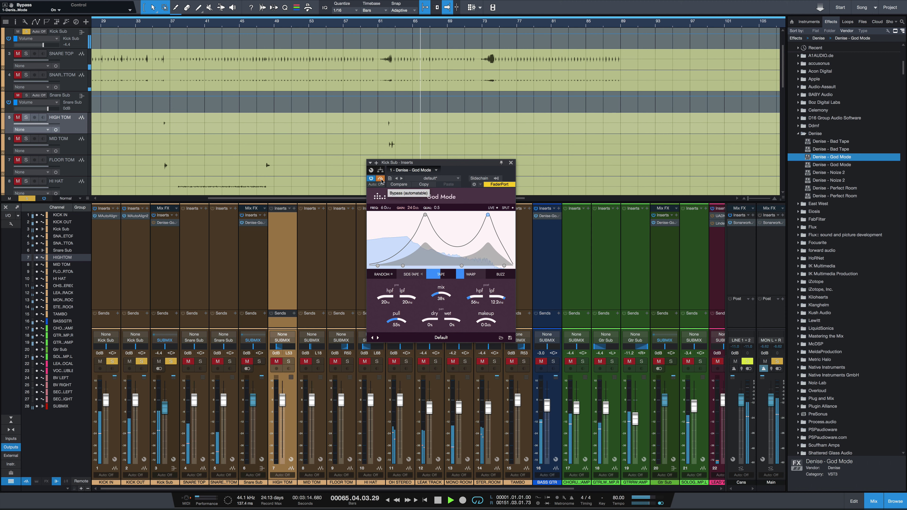
click(381, 178)
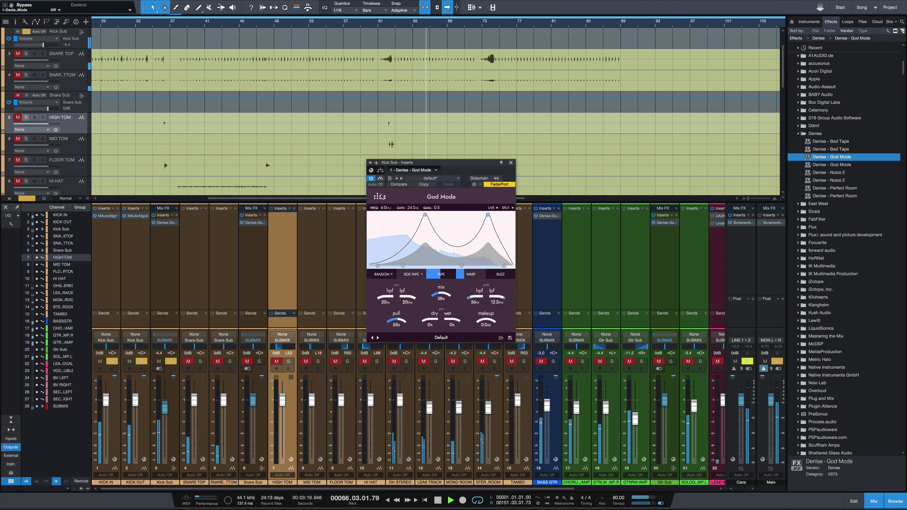
key(space)
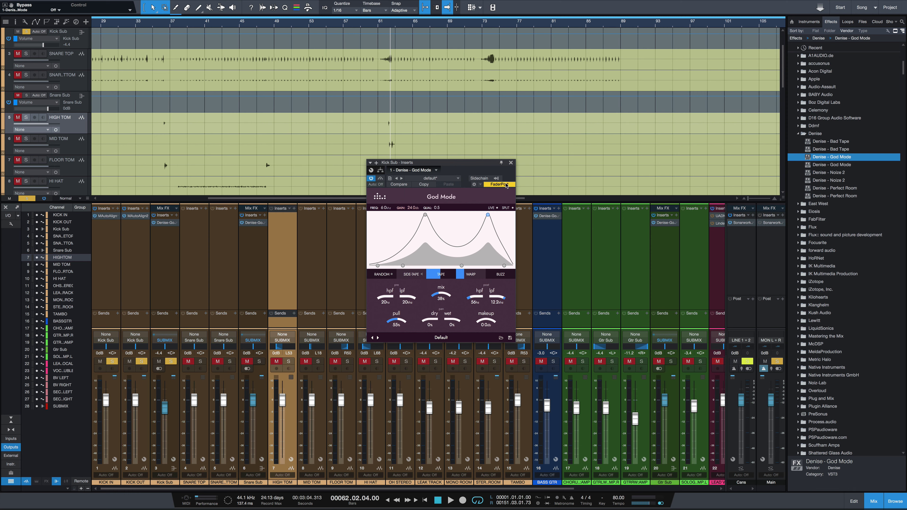
Step: Switch from the soloed kick tracks to the snare tracks, and audition the Snare Sub with its God Mode insert bypassed
click(511, 163)
click(171, 361)
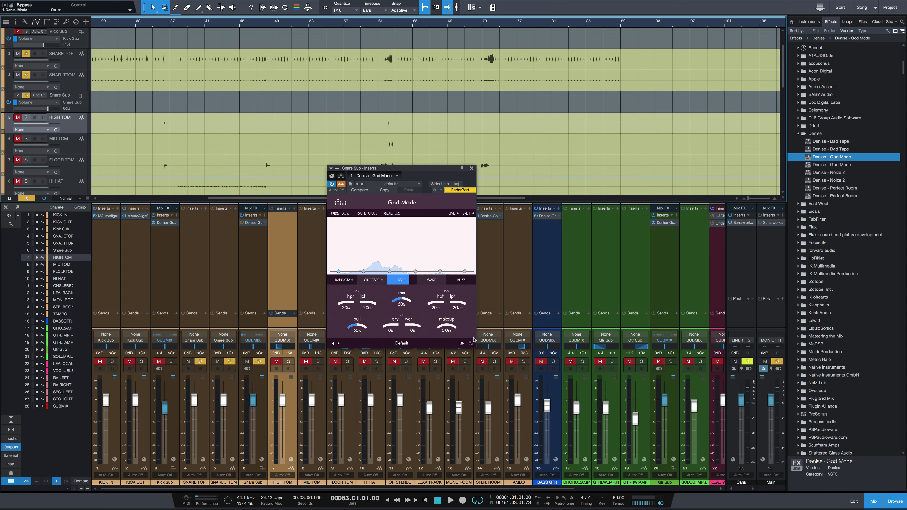
key(space)
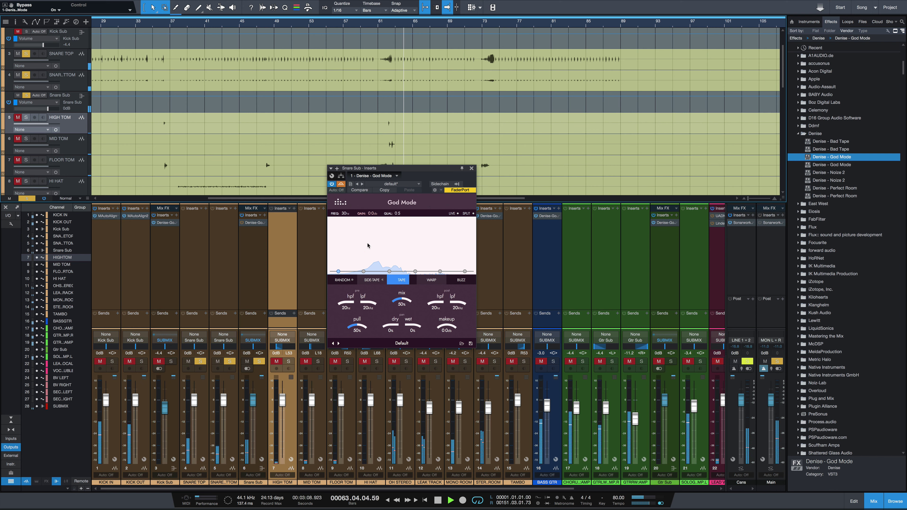
key(space)
Step: Activate God Mode on the Snare Sub and boost its second filter by about 18 dB at 192 Hz during playback
click(342, 184)
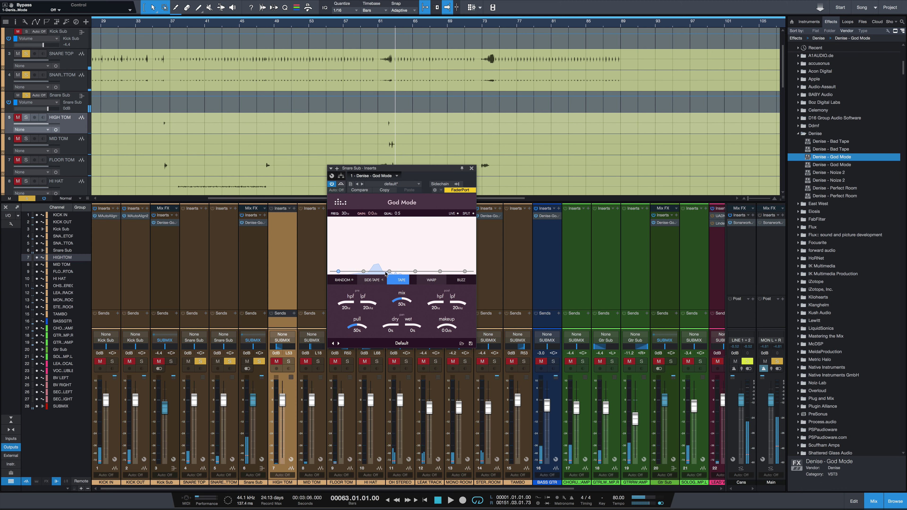
key(space)
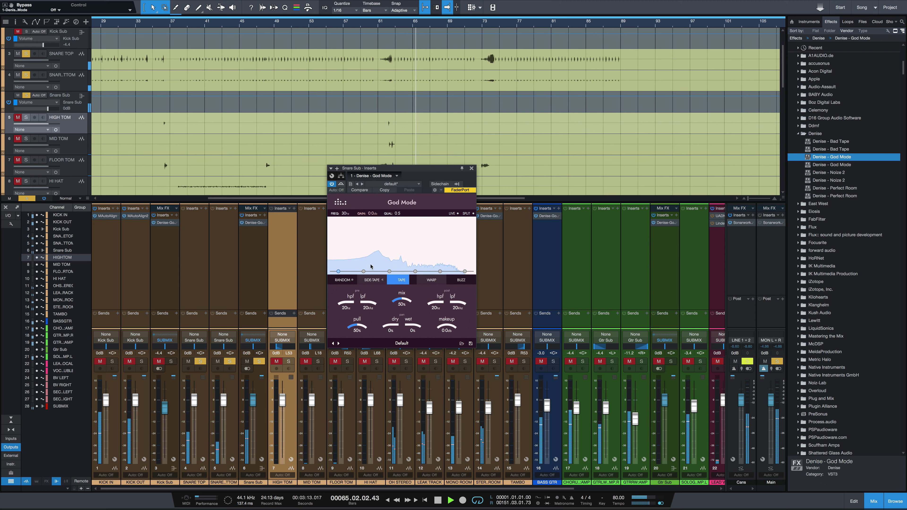
drag(363, 272, 377, 233)
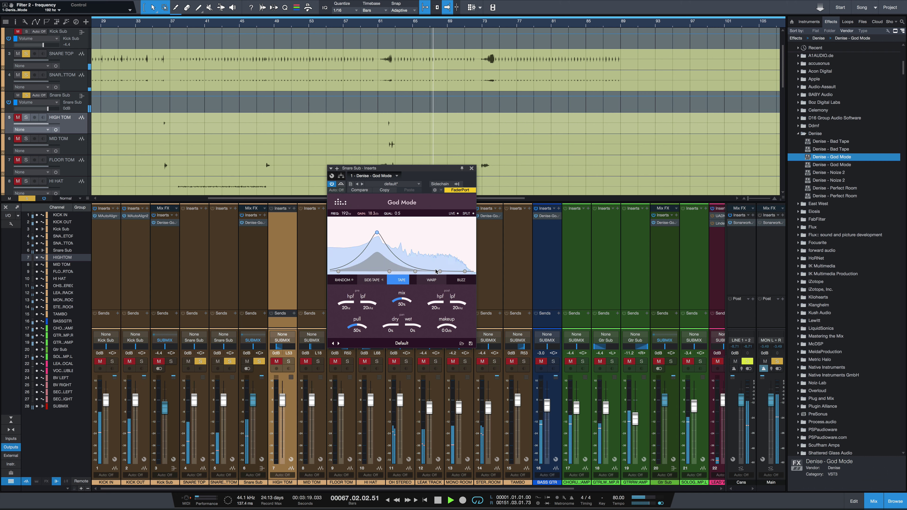
Step: Shape the snare's fourth filter into a wide boost of 20.8 dB at about 6.6 kHz with quality 0.2
drag(415, 272, 452, 216)
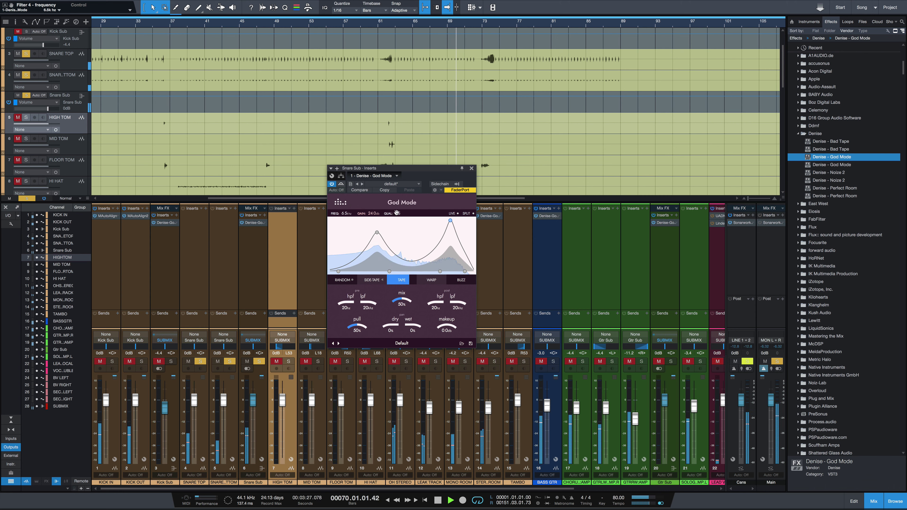
drag(396, 214, 402, 237)
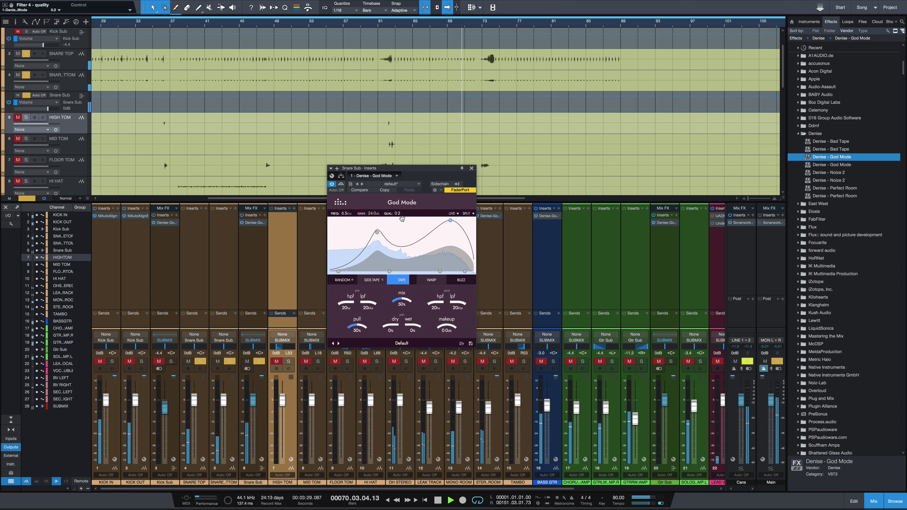
drag(450, 221, 451, 227)
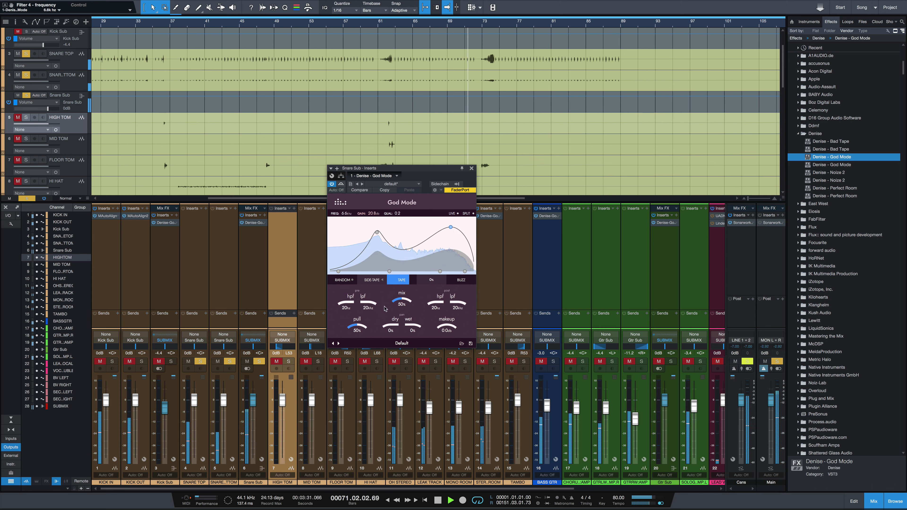
Step: Set the snare's God Mode pull to 74% and makeup to -1.2 dB, and restart playback
drag(360, 328, 360, 321)
key(space)
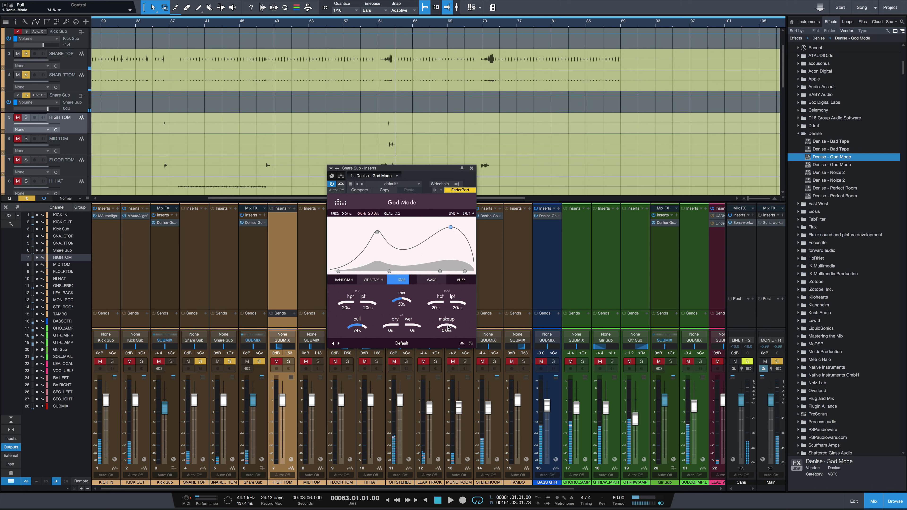
drag(447, 324, 449, 325)
key(space)
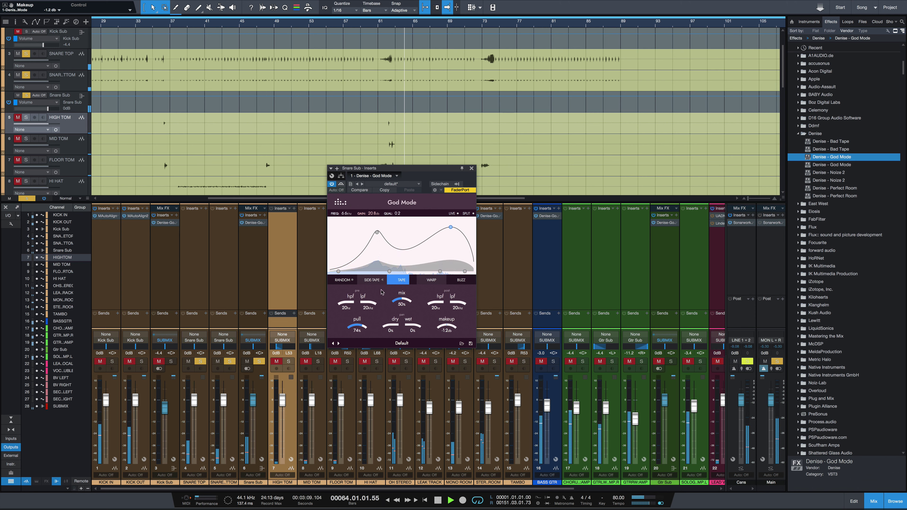
Step: Set the Snare Sub God Mode's pre high-pass filter to 47 Hz and mix to 30%, adding small amounts of Warp and Buzz
drag(345, 303, 350, 293)
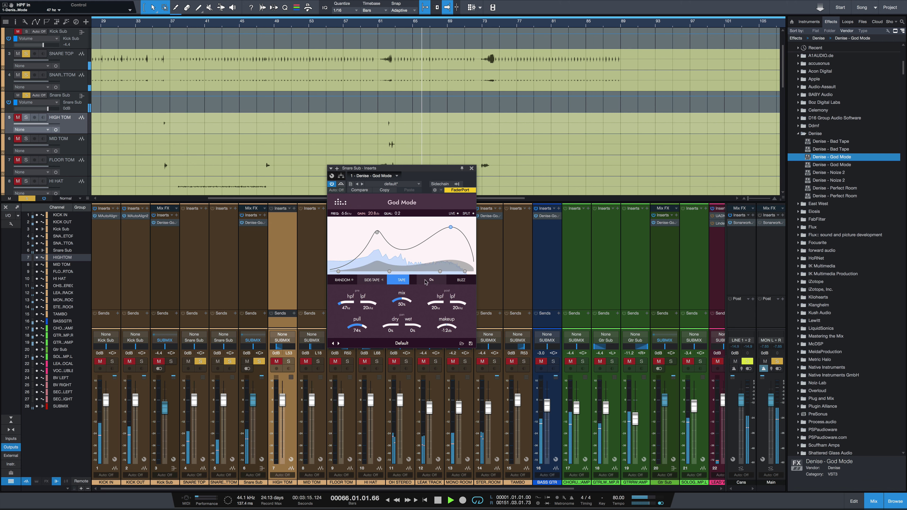
key(space)
click(461, 281)
key(space)
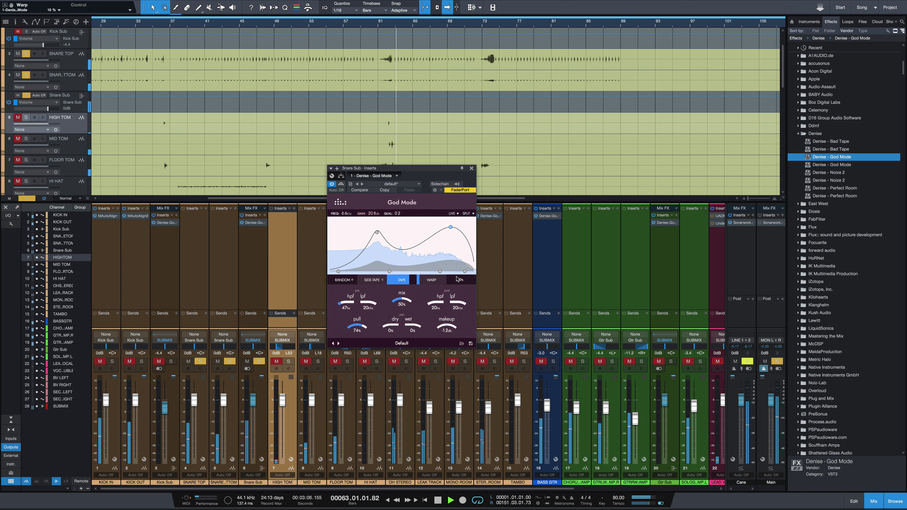
drag(461, 281, 410, 308)
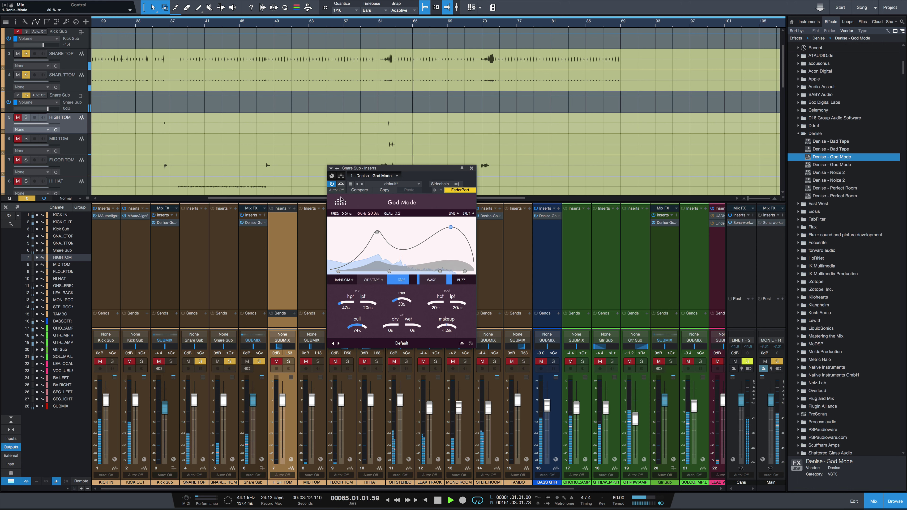
Step: Audition the snare with God Mode bypassed and active, replaying the same section for each state
key(space)
click(341, 184)
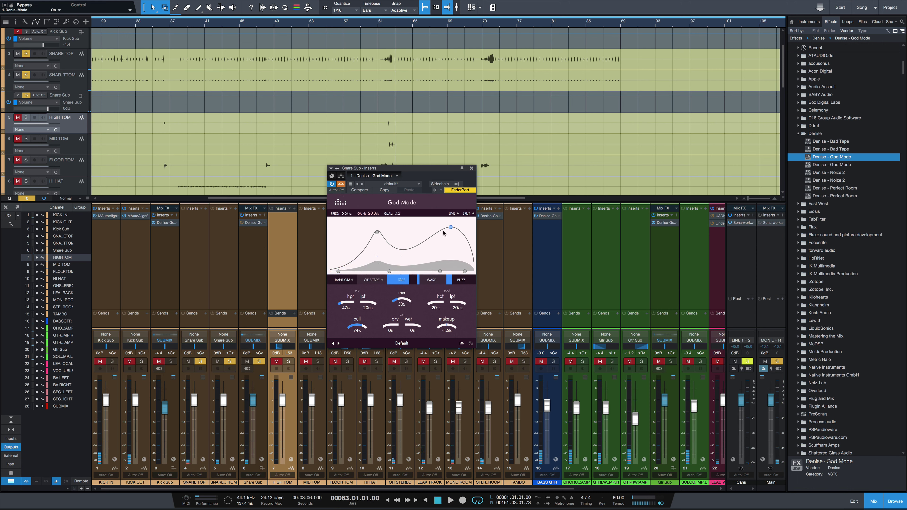
key(space)
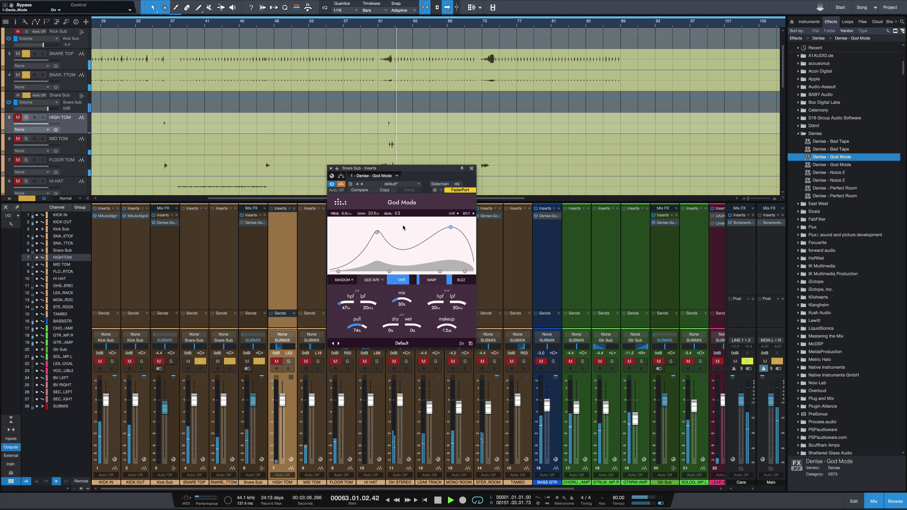
click(342, 185)
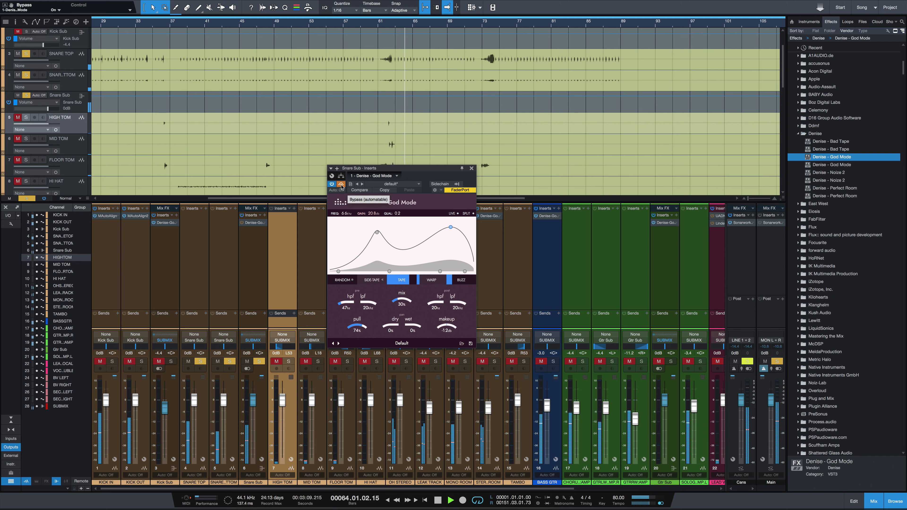
key(space)
key(space)
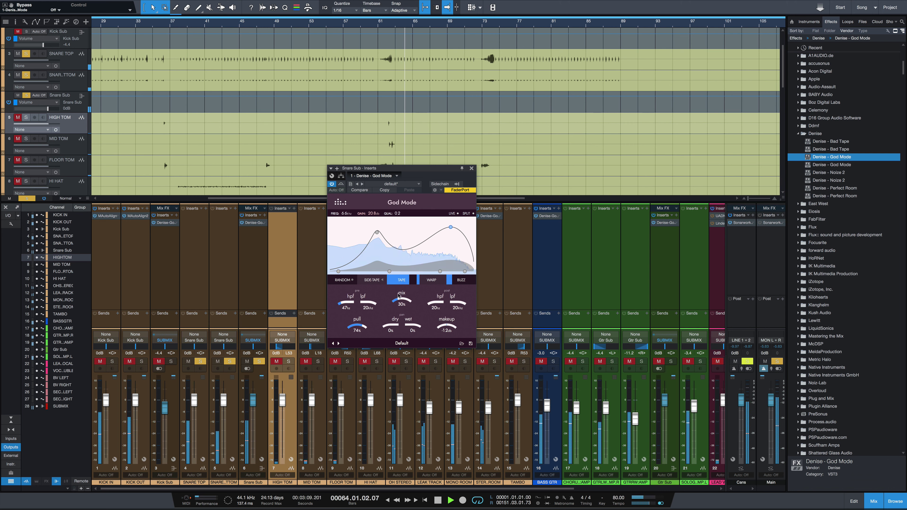
Step: Set the snare's God Mode mix to 77% and makeup to -2.0 dB, restarting playback
key(space)
drag(399, 304, 403, 288)
key(space)
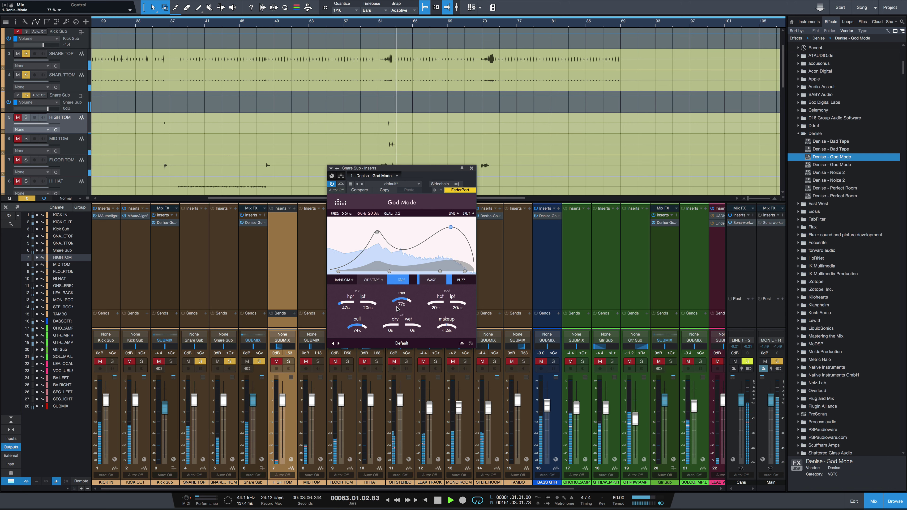
drag(447, 323, 446, 325)
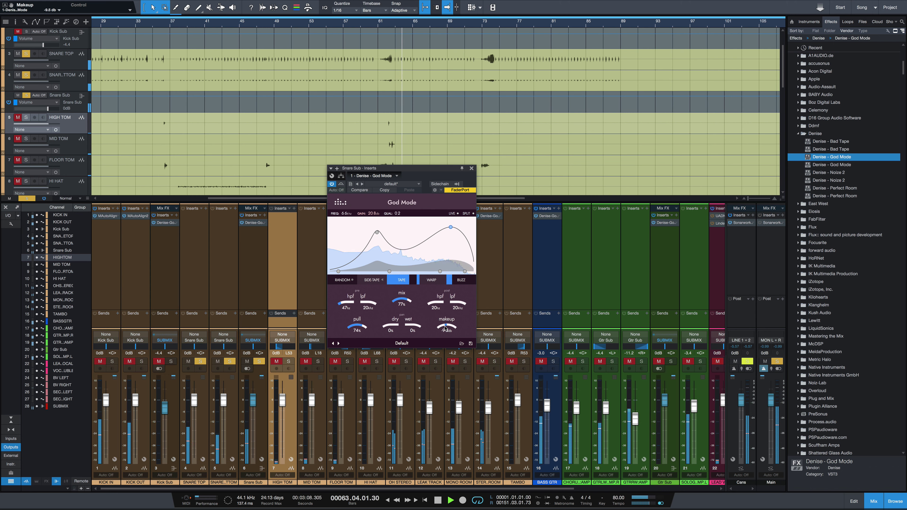
Step: Compare the snare at 77% mix with the bypassed signal during playback
click(342, 184)
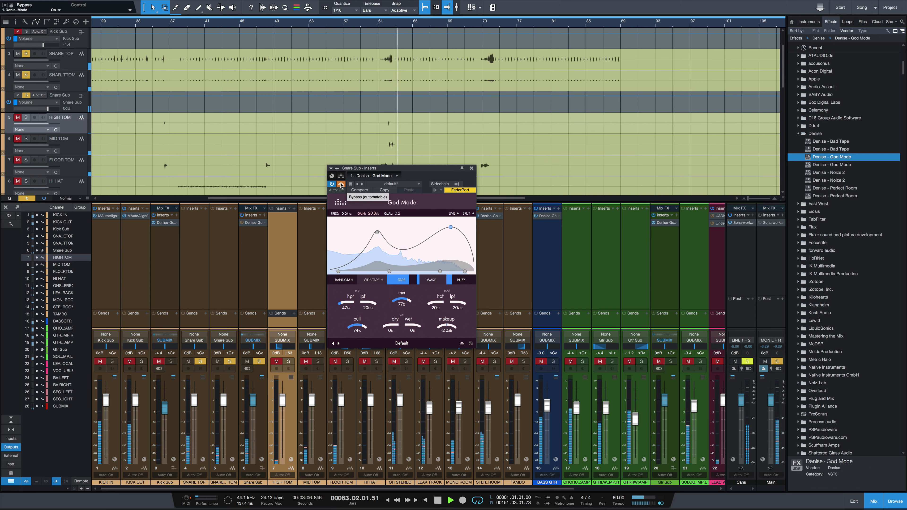
click(341, 184)
key(space)
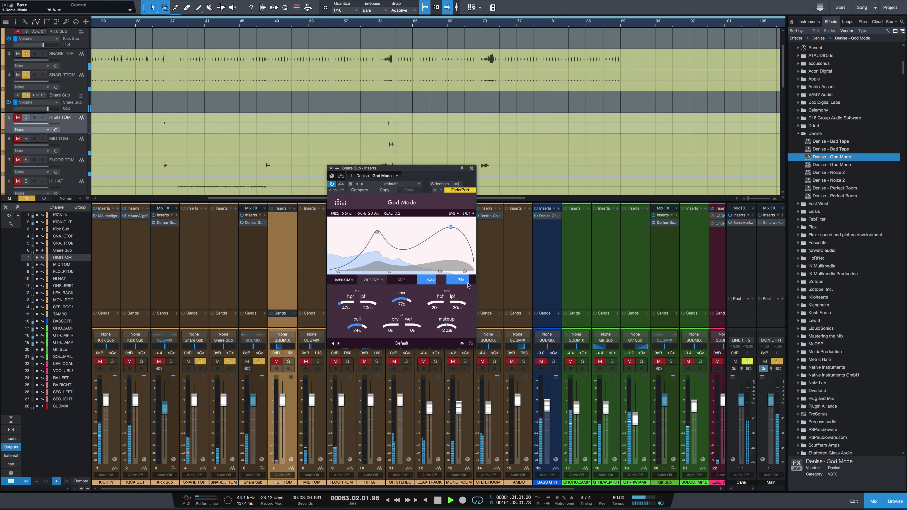
Step: Set the snare's God Mode Warp to 78%, mix to 100% and pull to 53% during playback
mouse_move(442, 284)
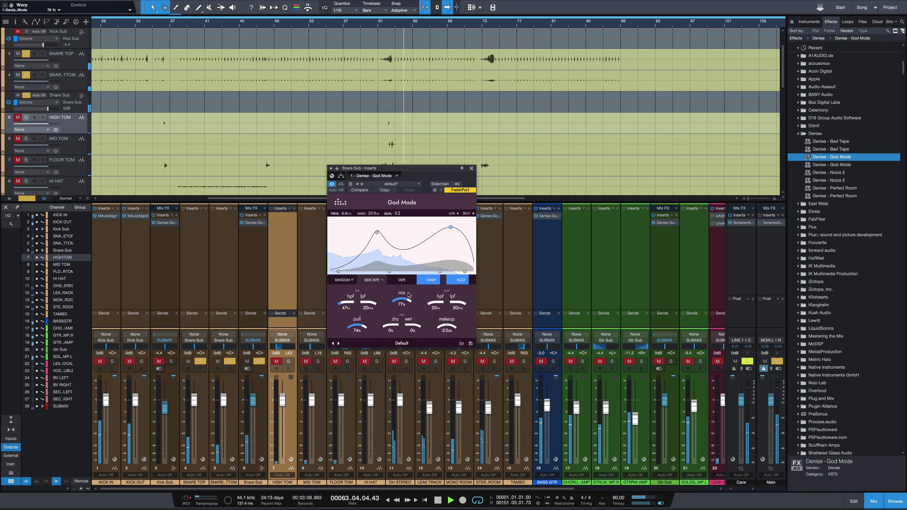
scroll(403, 301, up, 5)
mouse_move(356, 325)
mouse_down()
mouse_move(356, 349)
mouse_move(360, 333)
mouse_up()
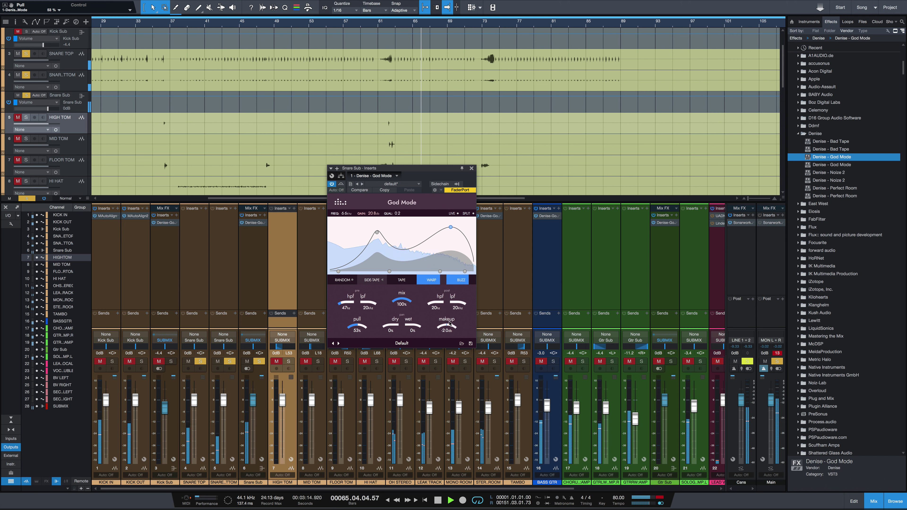
Step: Set the snare's God Mode makeup to -4.1 dB and mix to 49%
scroll(447, 328, down, 5)
drag(446, 328, 448, 324)
drag(410, 301, 405, 314)
key(space)
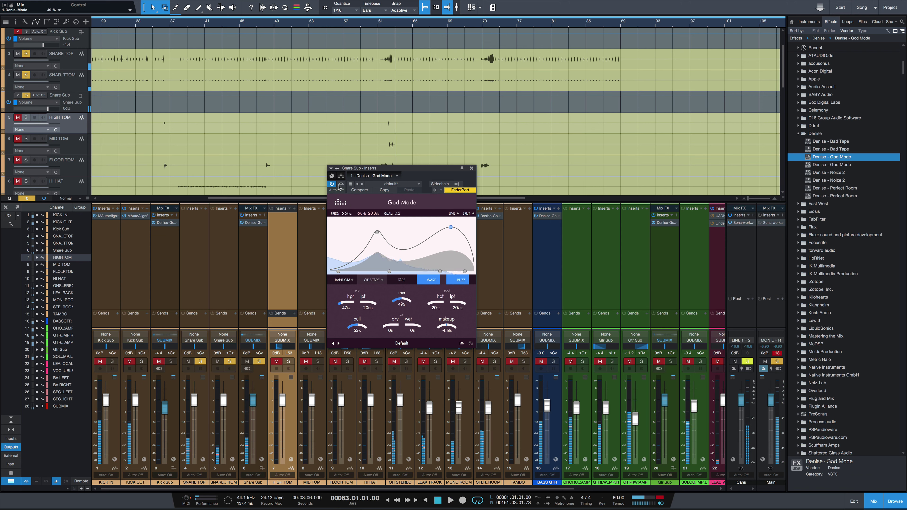
Step: Compare the snare's Warp and Buzz sound with the bypassed signal, ending with God Mode active
click(341, 184)
key(space)
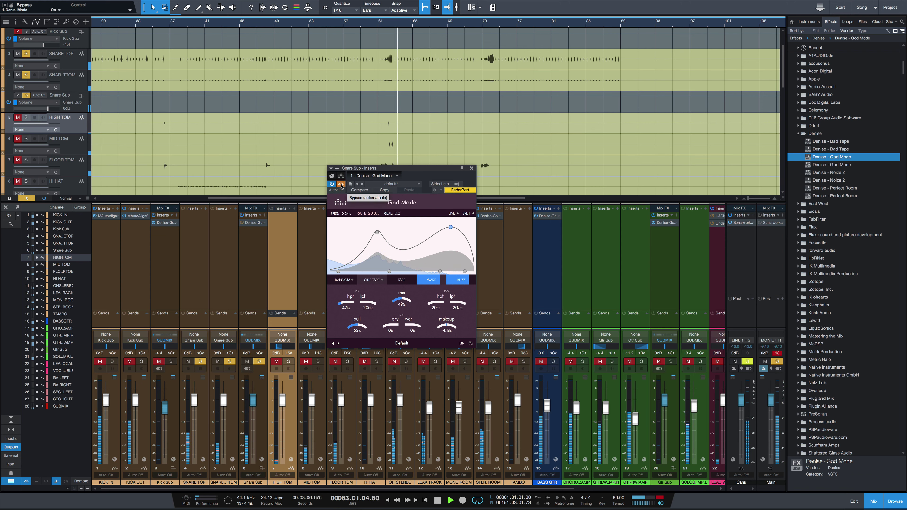
click(341, 185)
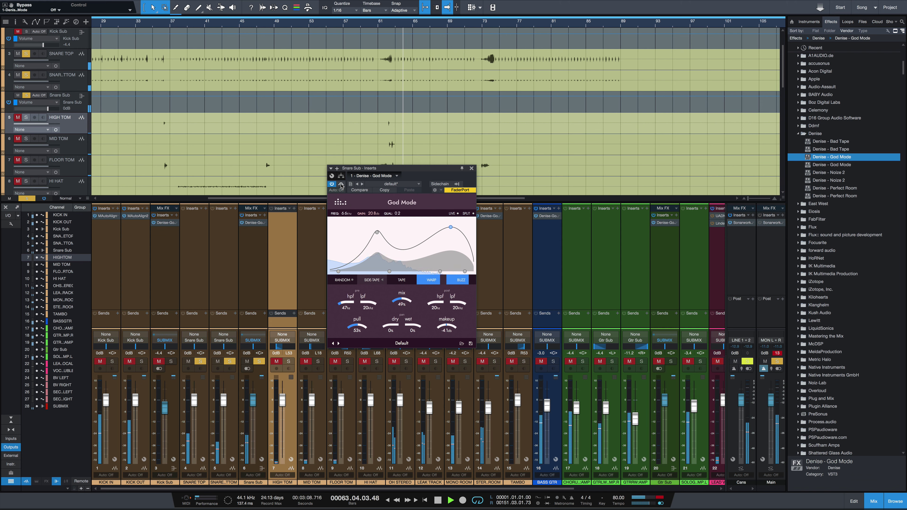
key(space)
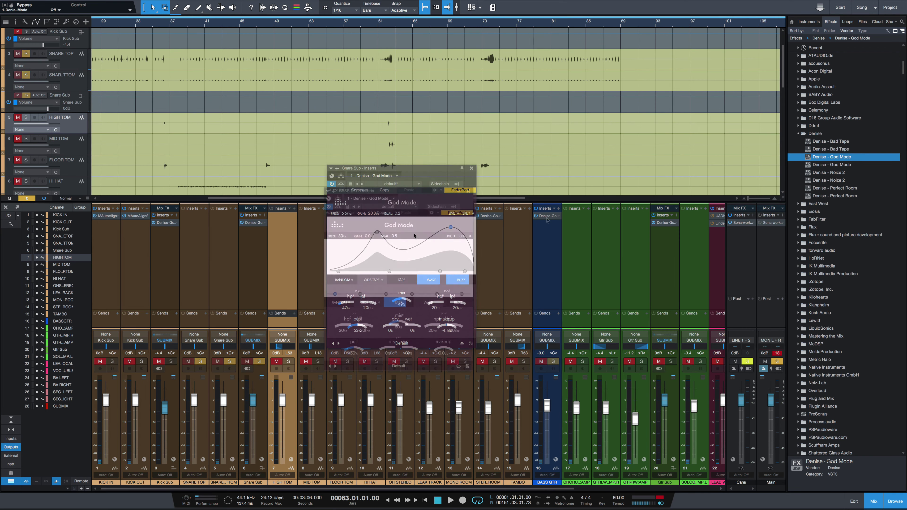
Step: Switch to the BASS GTR God Mode insert, set its mix to 100% and start playback
drag(415, 169, 444, 175)
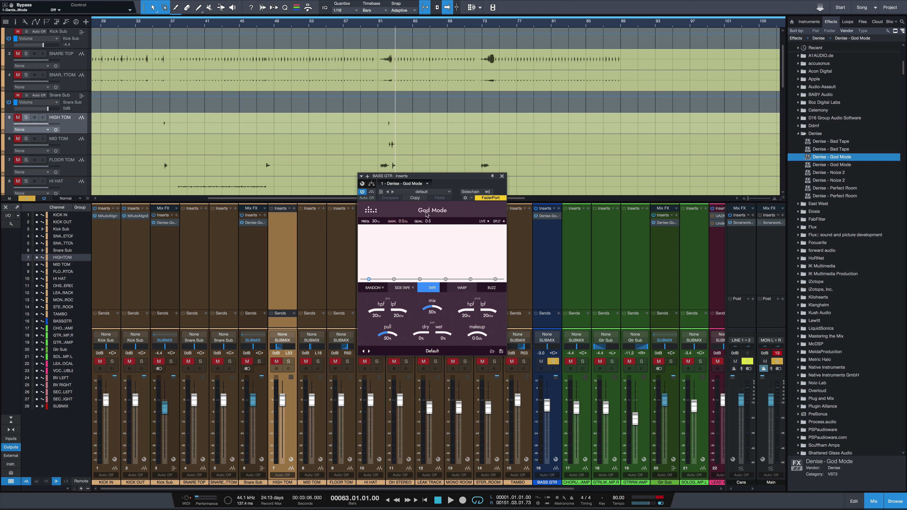
drag(440, 310, 445, 281)
key(space)
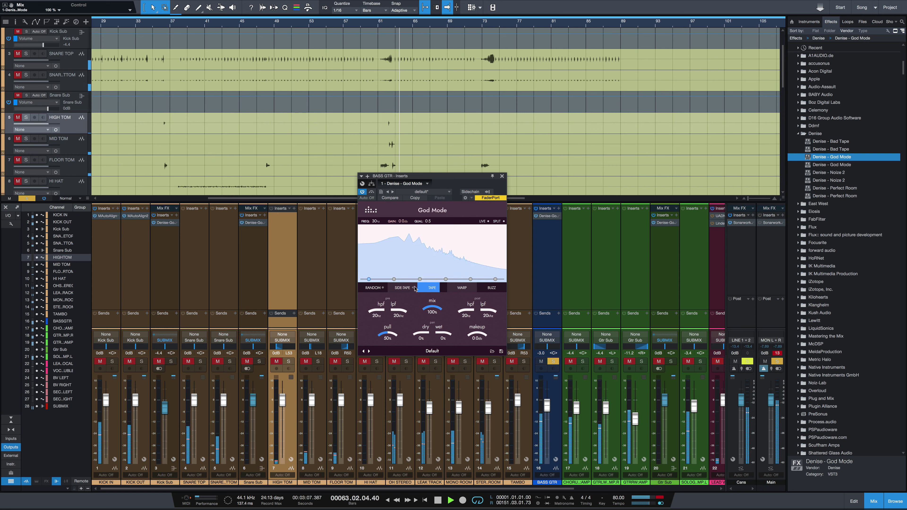
Step: Boost the bass by about 13 dB at 231 Hz, 12 dB at 4.9 kHz and 16 dB at 1.5 kHz, with Buzz raised
drag(394, 279, 414, 252)
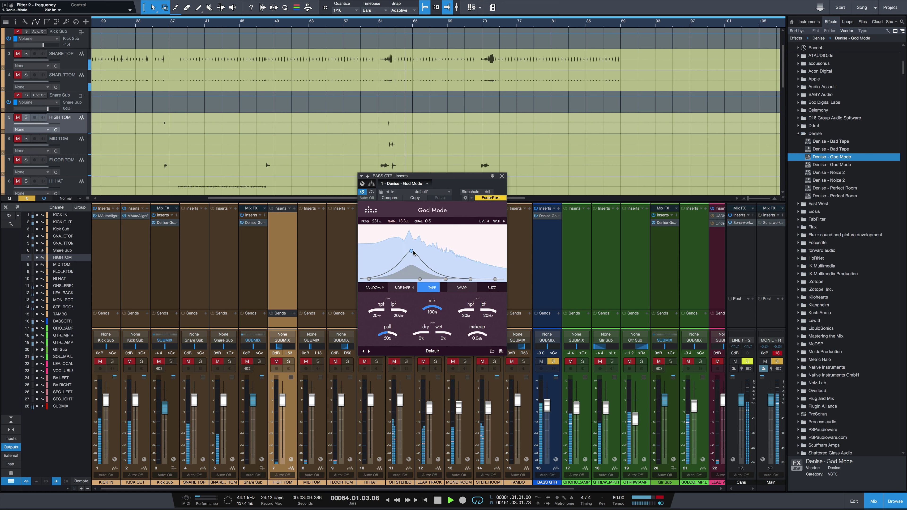
drag(471, 279, 475, 254)
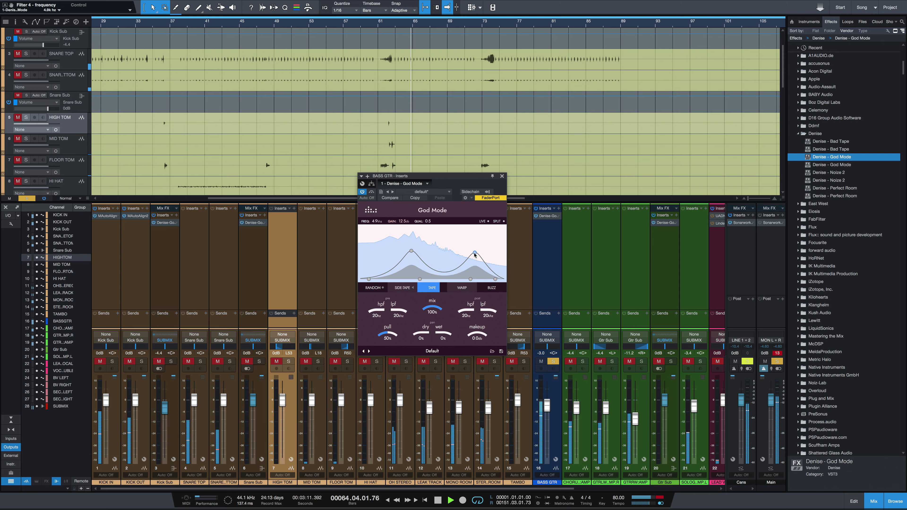
drag(465, 288, 519, 292)
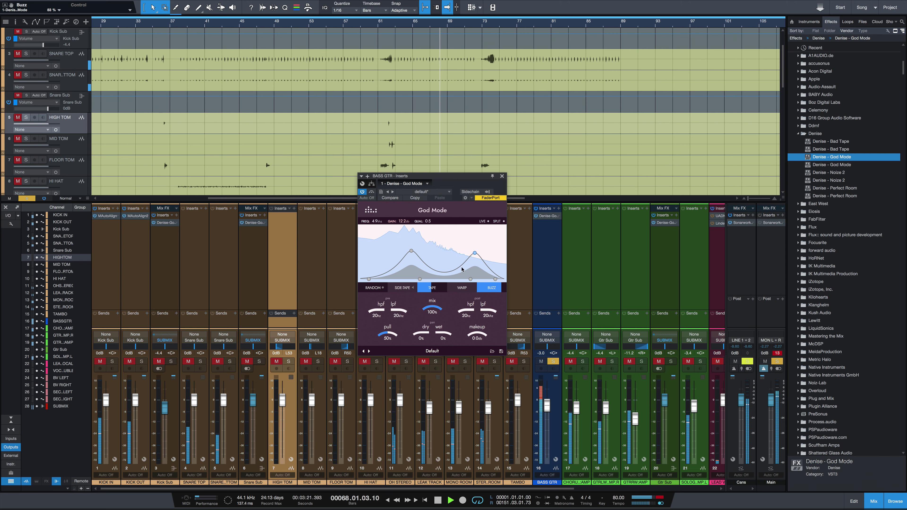
drag(471, 279, 451, 246)
Step: Set the bass's God Mode pull to 55%, mix to 41% and makeup to -1.9 dB, and check against bypass
drag(392, 336, 392, 333)
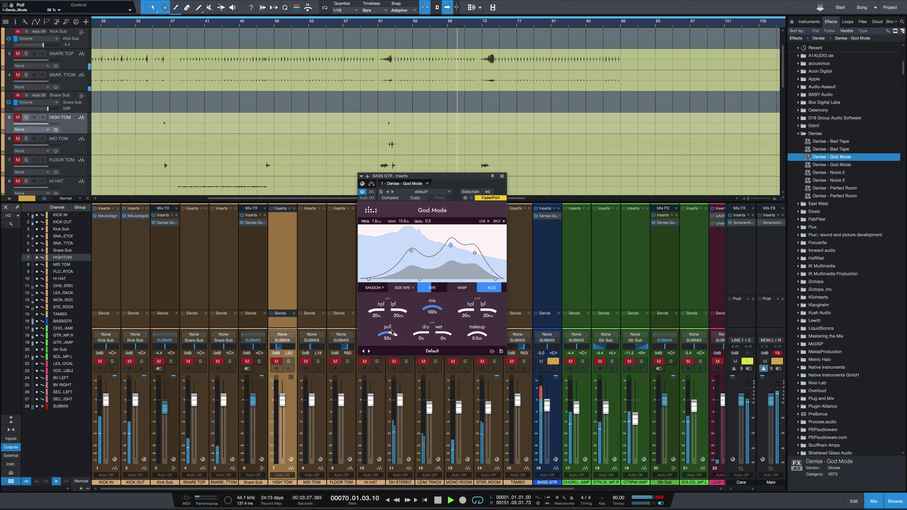
drag(432, 311, 480, 335)
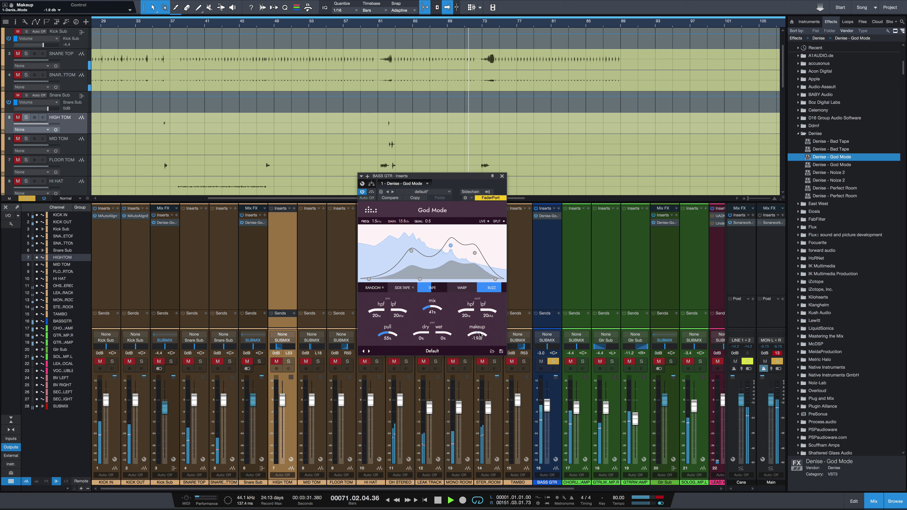
click(373, 192)
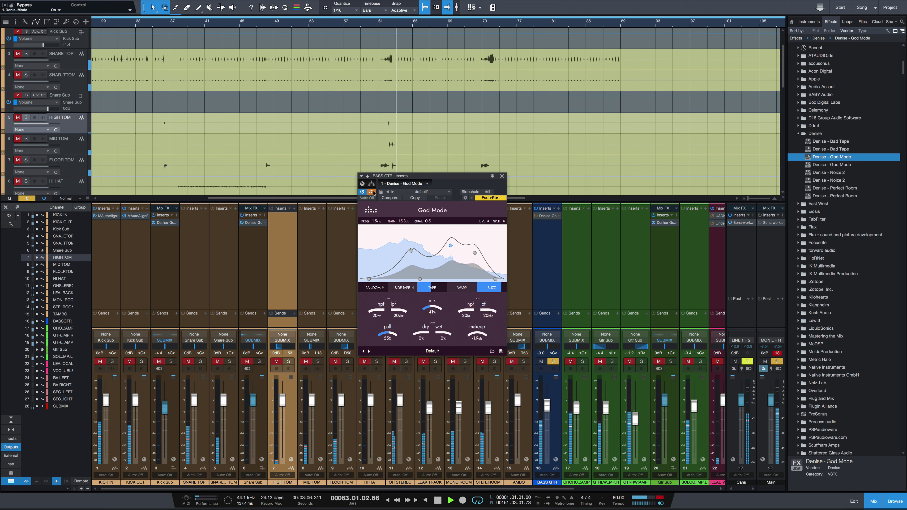
click(372, 192)
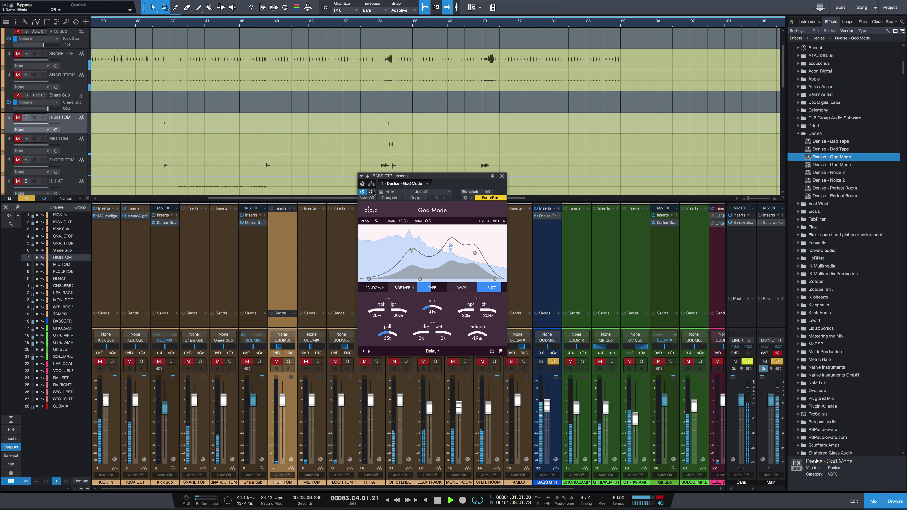
Step: Set the bass's God Mode makeup to -6.0 dB and replay the section, comparing it with bypass
drag(479, 333, 479, 335)
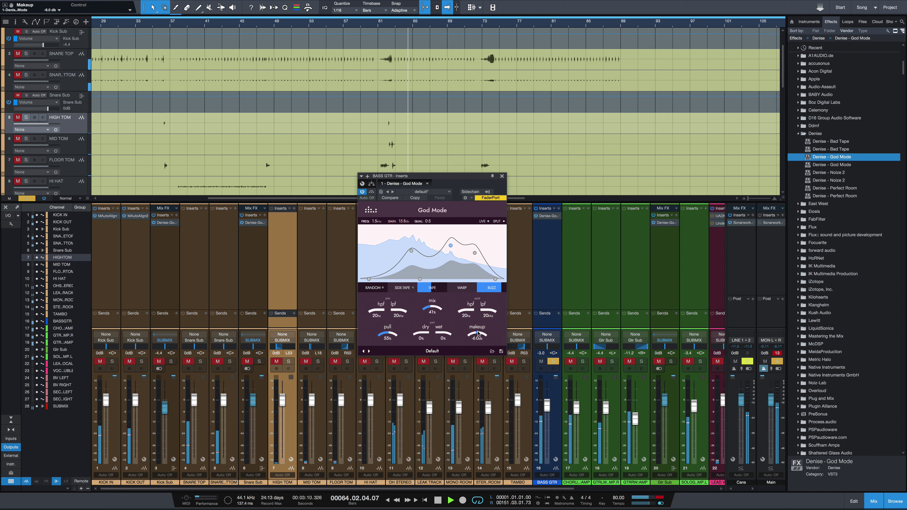
key(space)
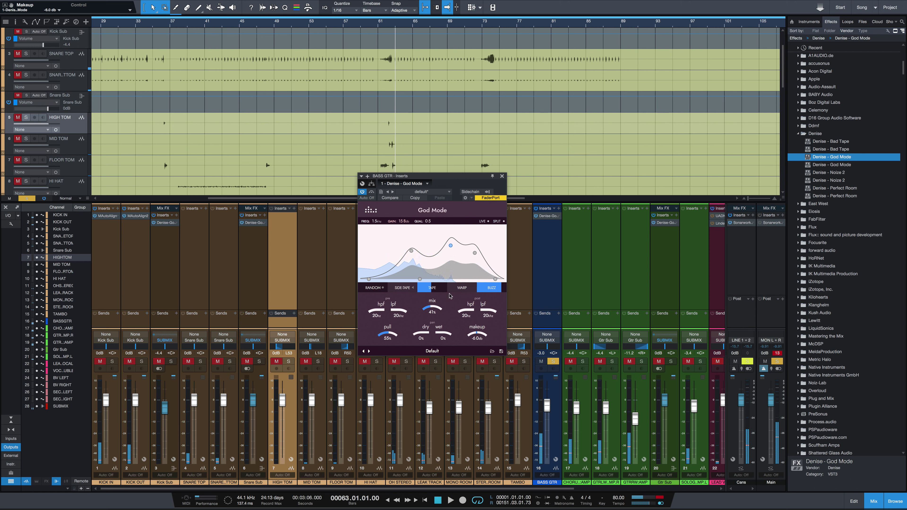
key(space)
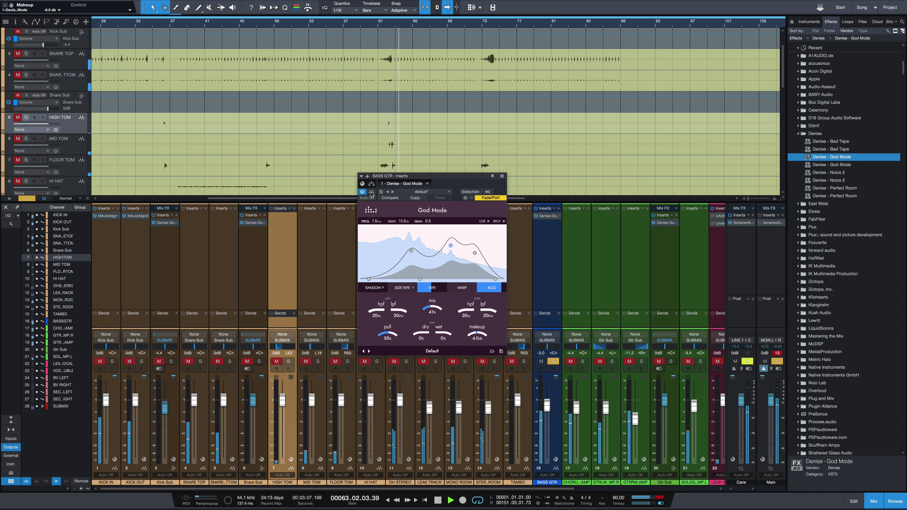
click(371, 193)
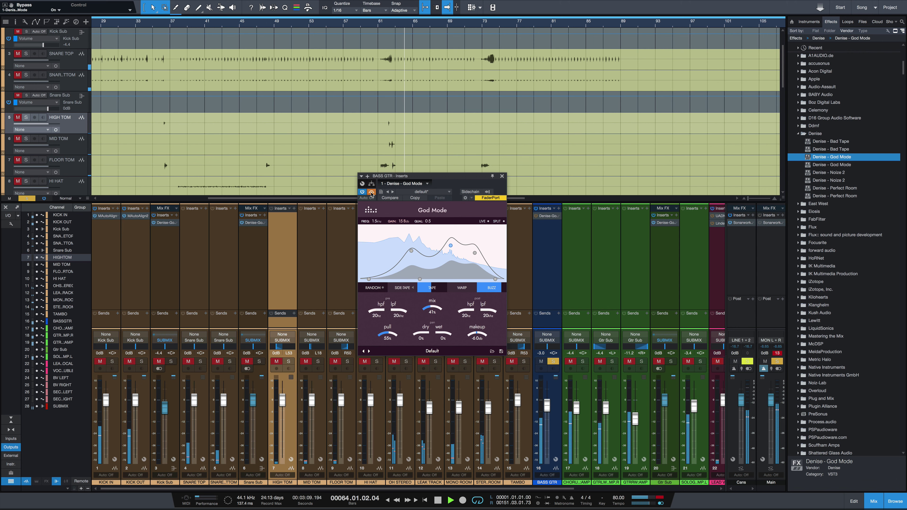
click(372, 193)
Step: Audition the bass with the God Mode mix at 24% and at 100%
drag(433, 308, 435, 317)
key(space)
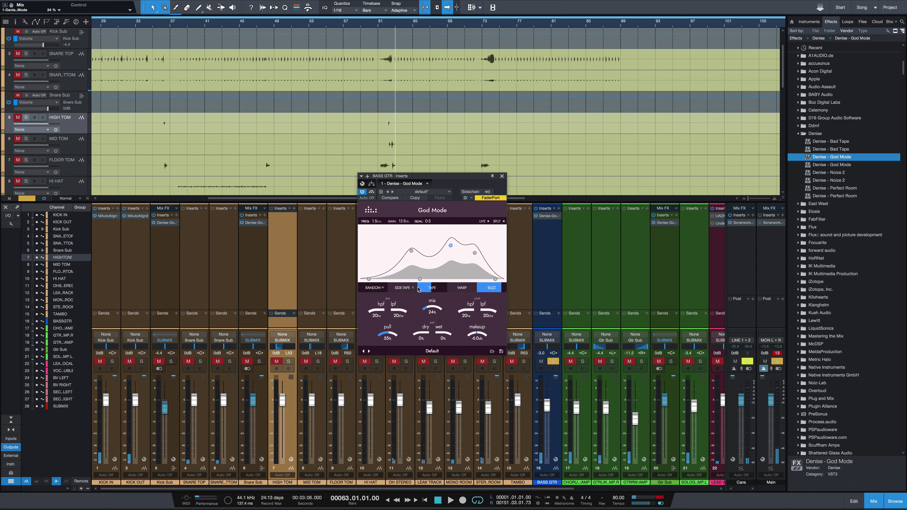
key(space)
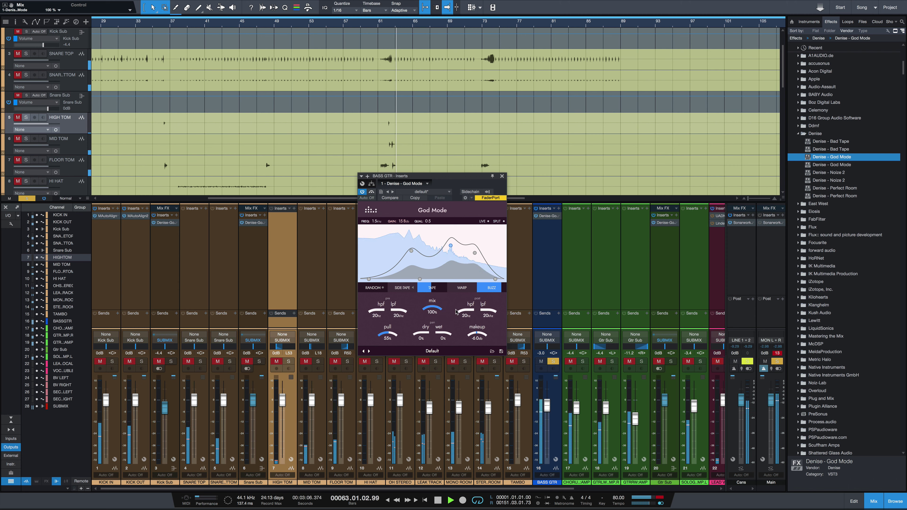
key(space)
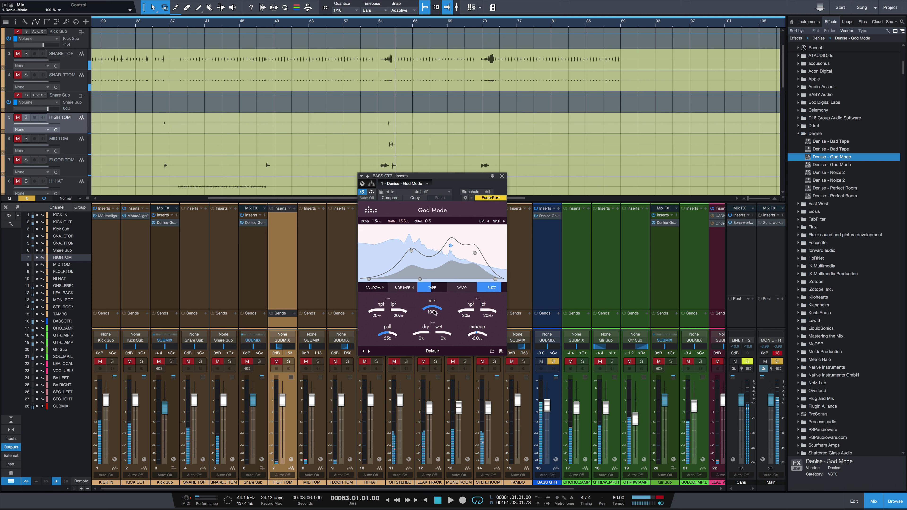
Step: Set the bass's God Mode mix to 33% and audition the section
mouse_move(432, 309)
mouse_down()
mouse_move(435, 323)
mouse_move(433, 314)
mouse_up()
key(space)
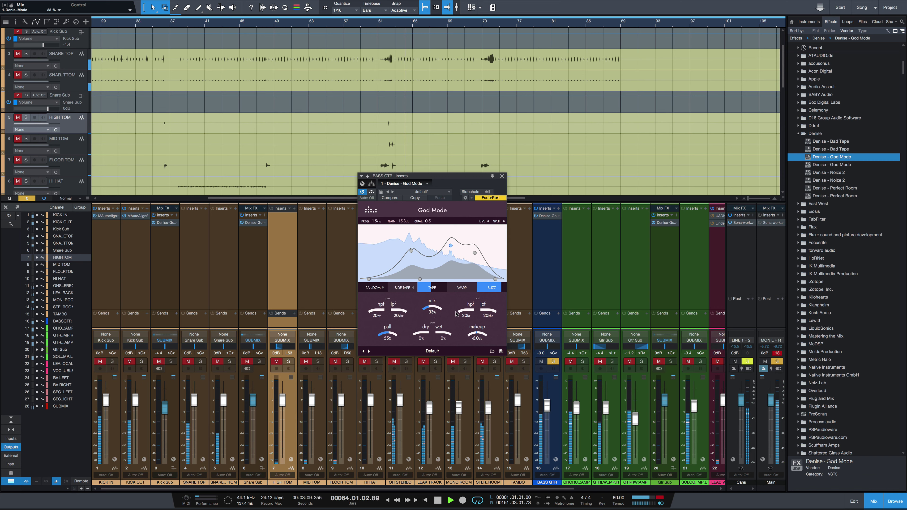
key(space)
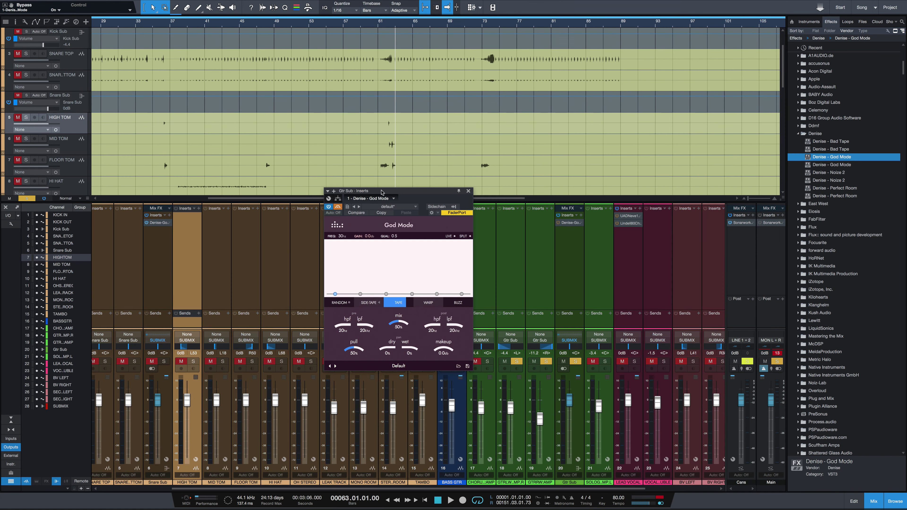
Step: Audition the Gtr Sub with God Mode bypassed and with it active
drag(384, 193, 410, 186)
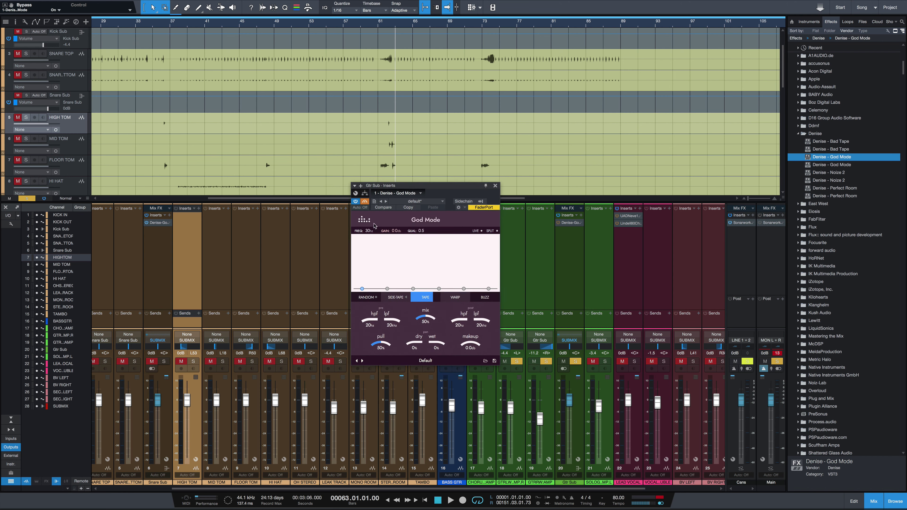
key(space)
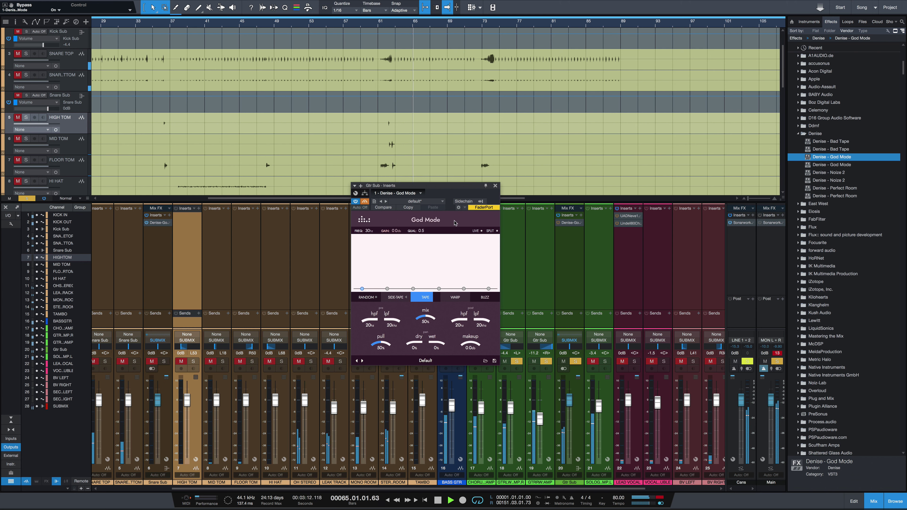
key(space)
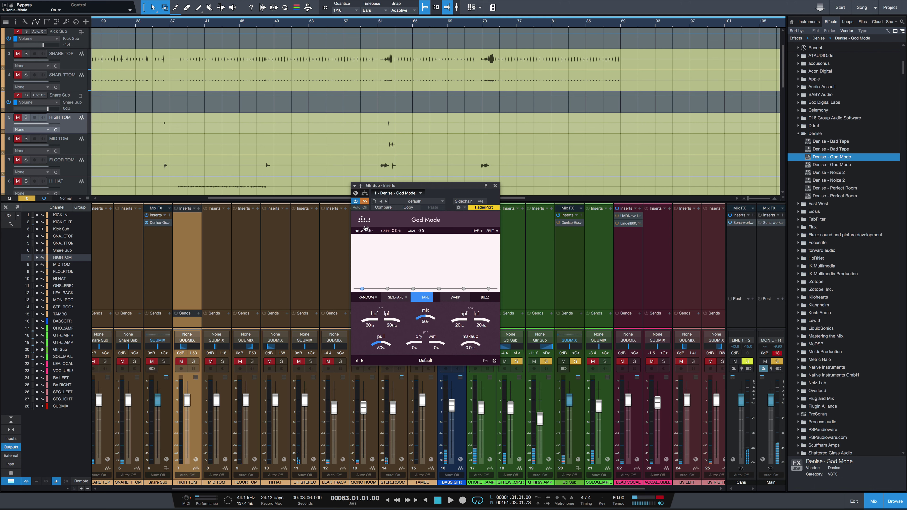
key(space)
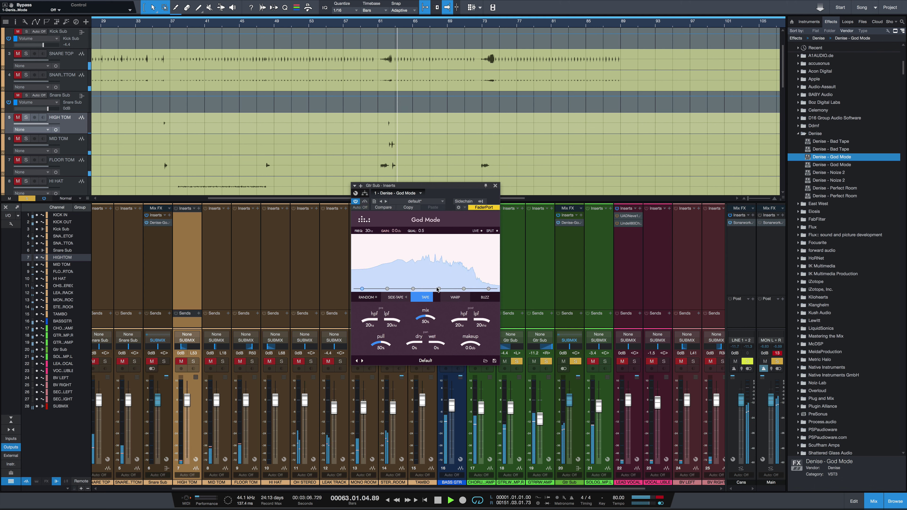
Step: Raise the fourth God Mode filter on the Gtr Sub and adjust its tape, warp and buzz amounts while replaying the section
drag(440, 289, 437, 253)
key(space)
mouse_move(453, 297)
mouse_down()
mouse_move(465, 302)
mouse_move(436, 301)
mouse_up()
key(space)
Step: Shape the Gtr Sub filter curve with a 24.0 dB boost at 2.0 kHz, quality 0.2, and a smaller lift on the second filter
drag(439, 251, 404, 238)
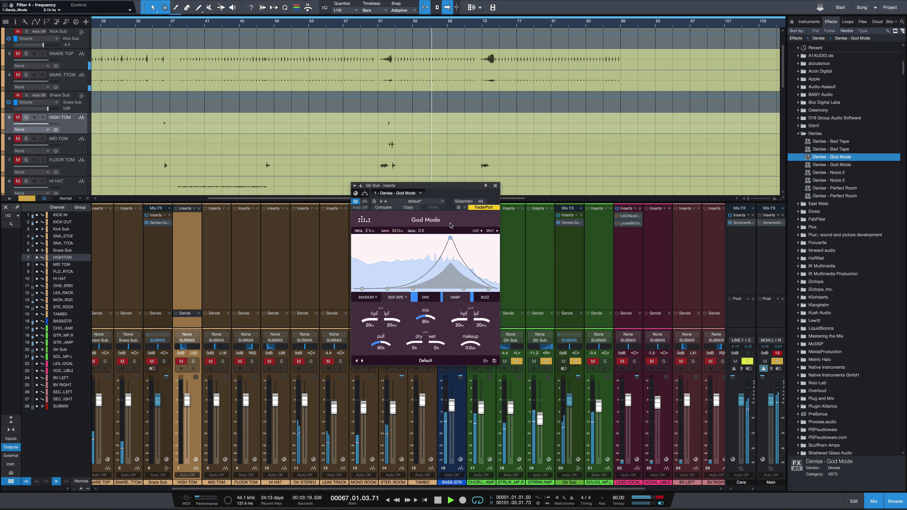
drag(387, 289, 390, 274)
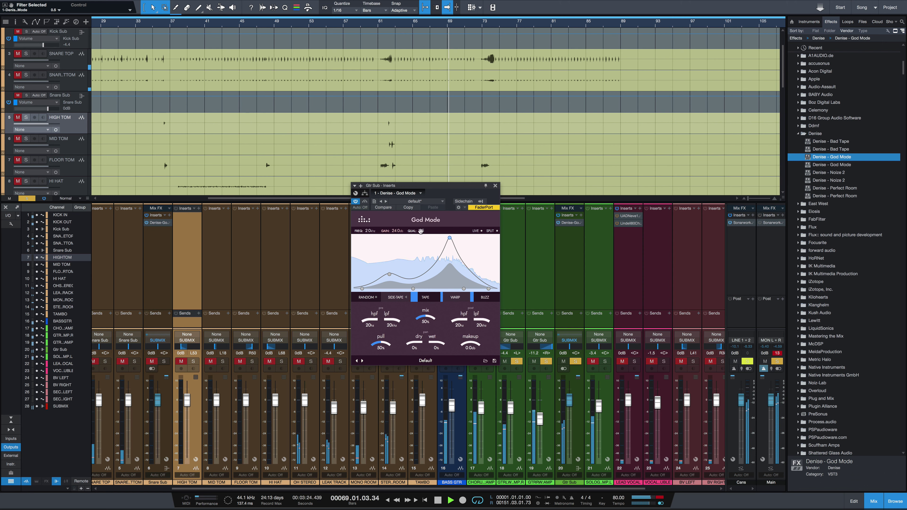
scroll(421, 238, down, 3)
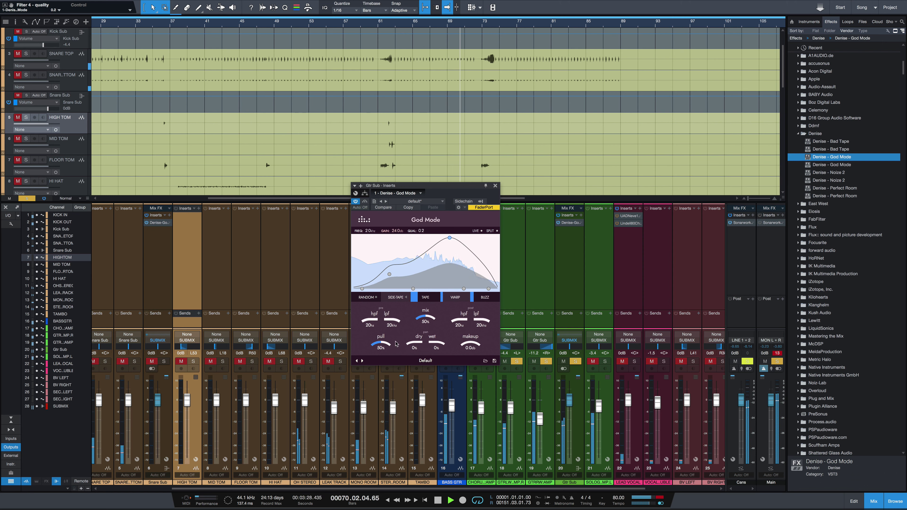
Step: Try low and high God Mode pull amounts on the Gtr Sub, settling on 74%
scroll(385, 348, down, 3)
scroll(385, 347, up, 6)
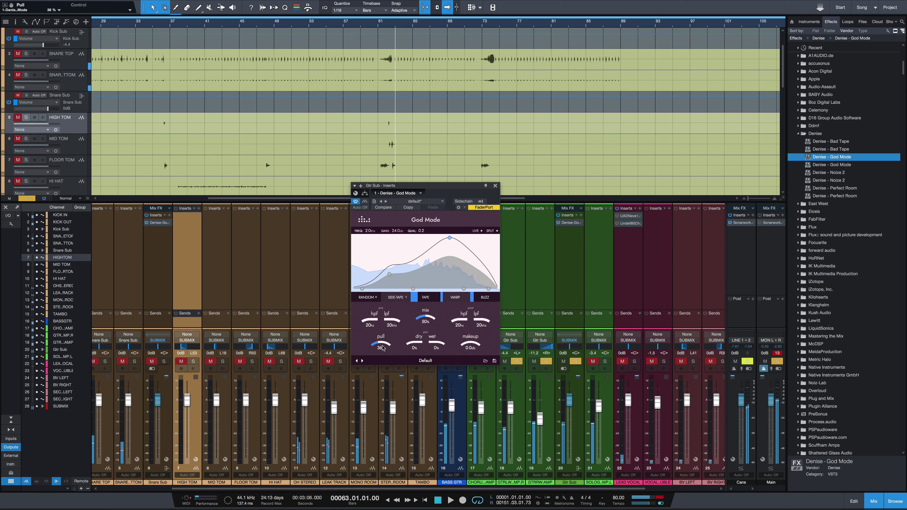
scroll(385, 333, up, 1)
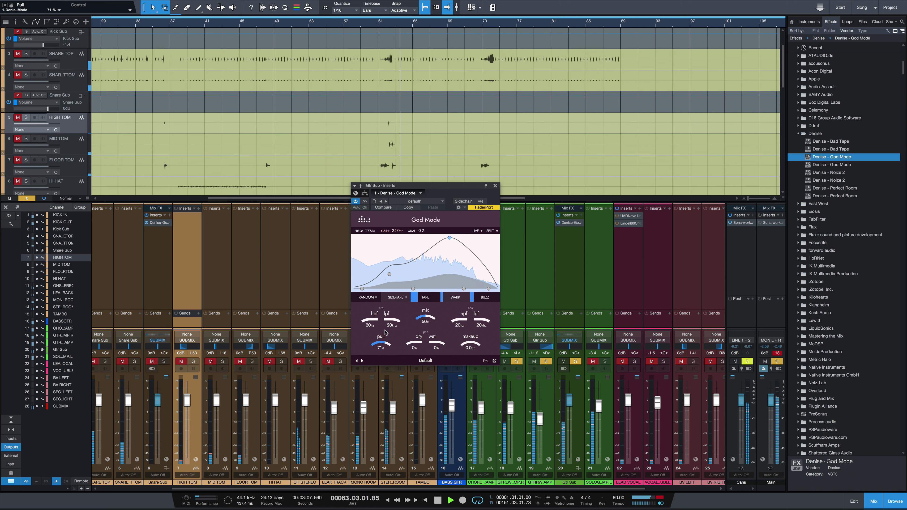
scroll(385, 340, up, 1)
key(space)
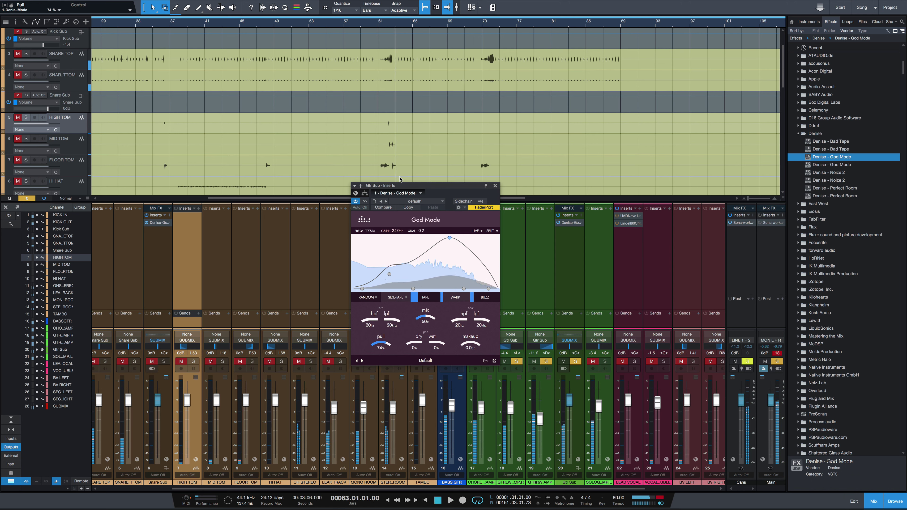
Step: Set the Gtr Sub's God Mode makeup to -2.6 dB, level-matching it against bypass
click(366, 202)
key(space)
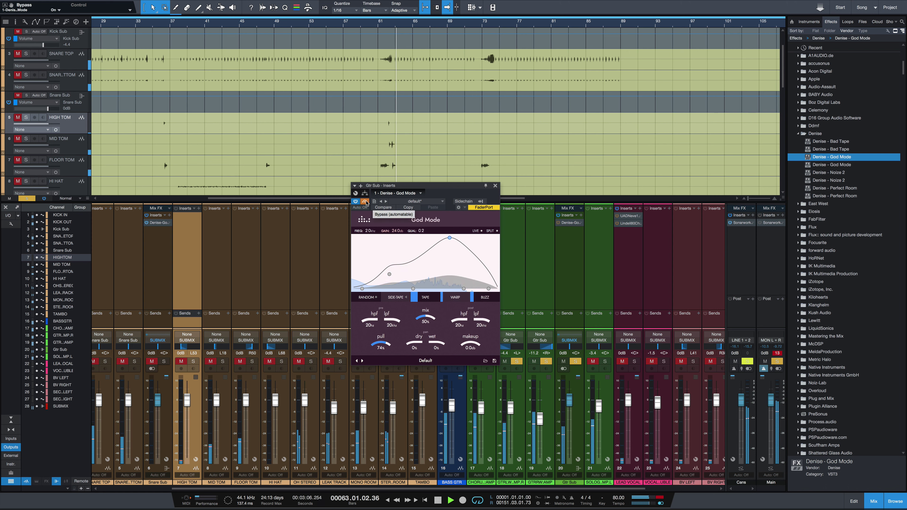
scroll(469, 342, down, 3)
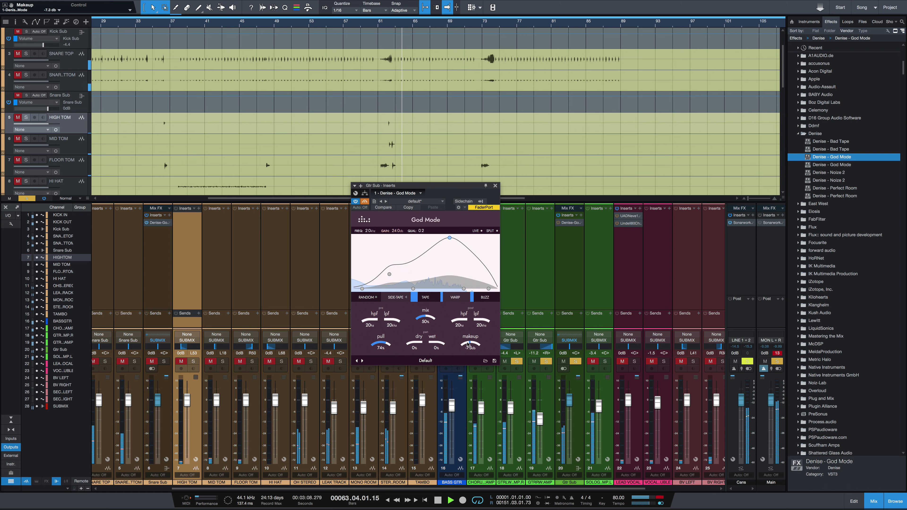
scroll(471, 342, up, 2)
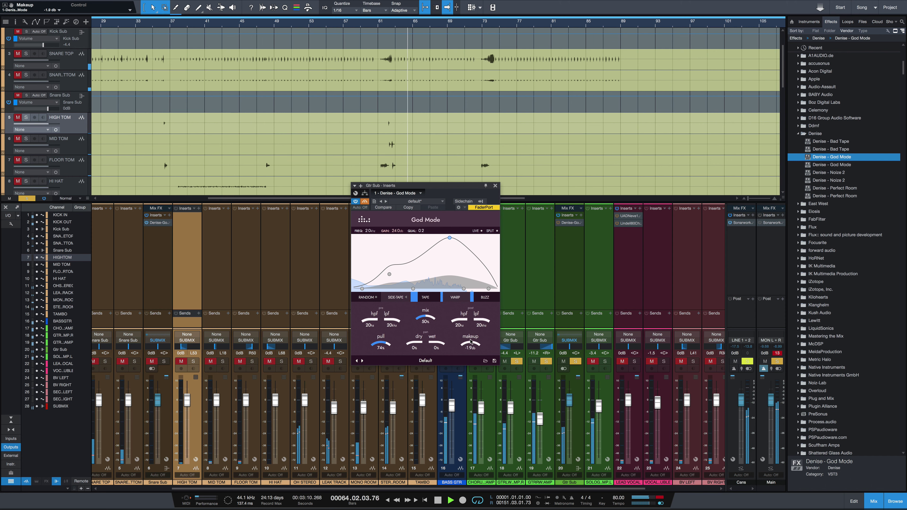
click(365, 202)
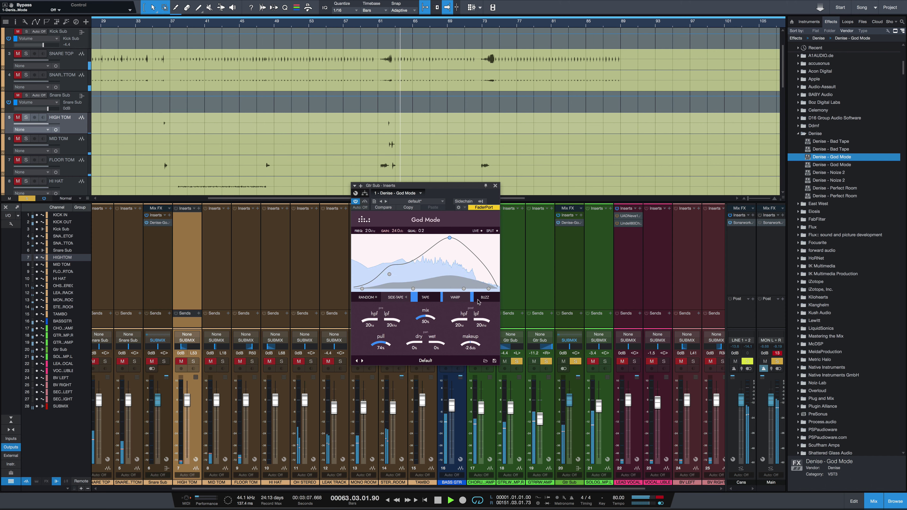
Step: Increase the Gtr Sub's God Mode warp, set buzz to 6%, and compare with bypass
scroll(475, 300, up, 2)
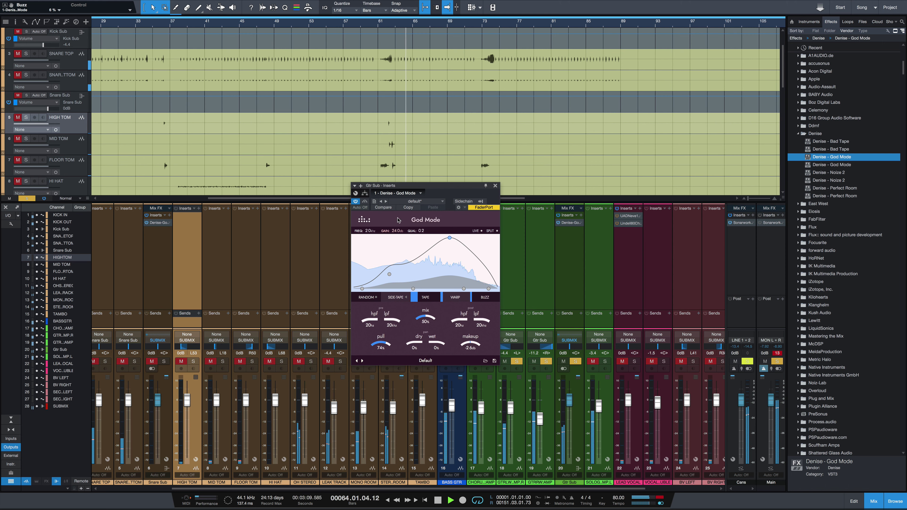
click(364, 202)
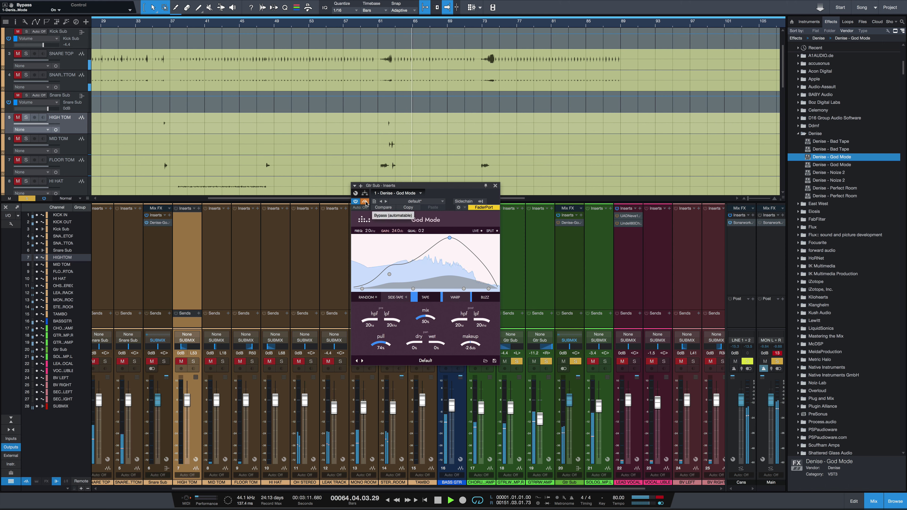
click(365, 201)
Step: Set the Gtr Sub's God Mode mix to 62%, pull to 56% and makeup to -3.9 dB, and check against bypass
scroll(423, 323, up, 3)
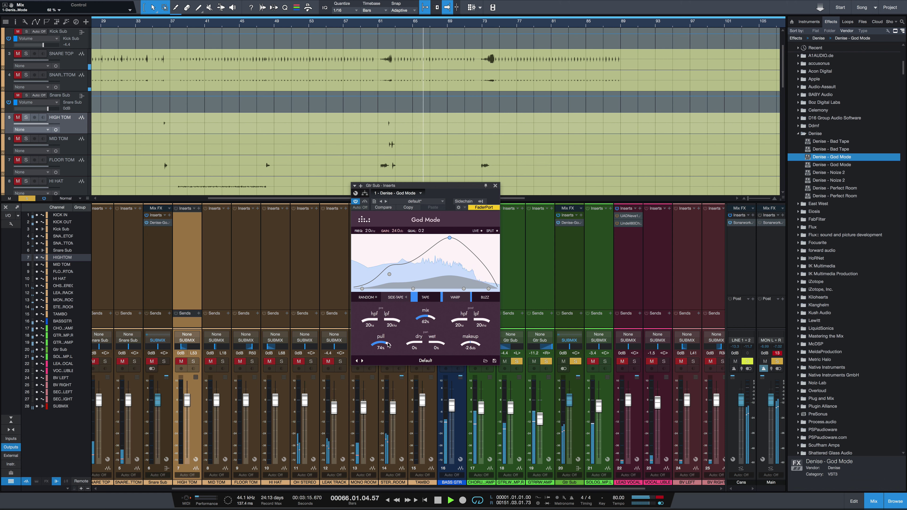
drag(389, 341, 389, 356)
scroll(471, 334, down, 3)
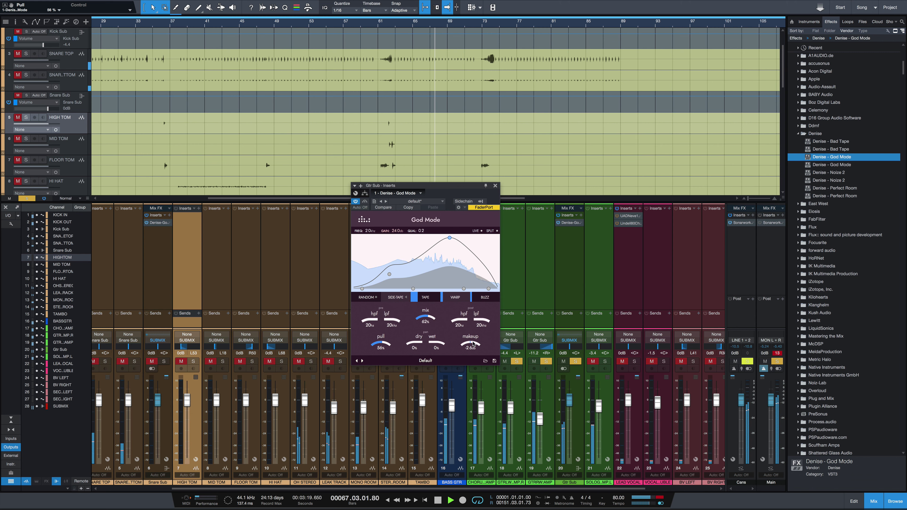
click(365, 203)
click(365, 202)
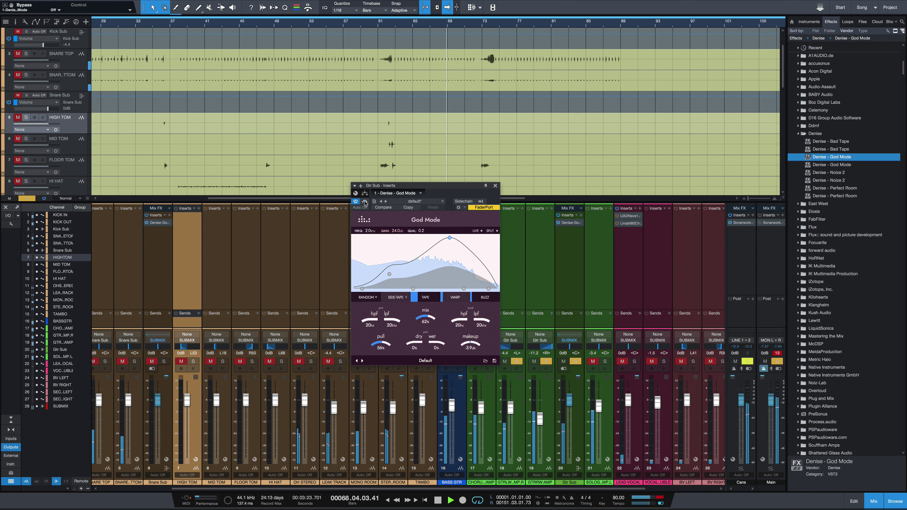
key(space)
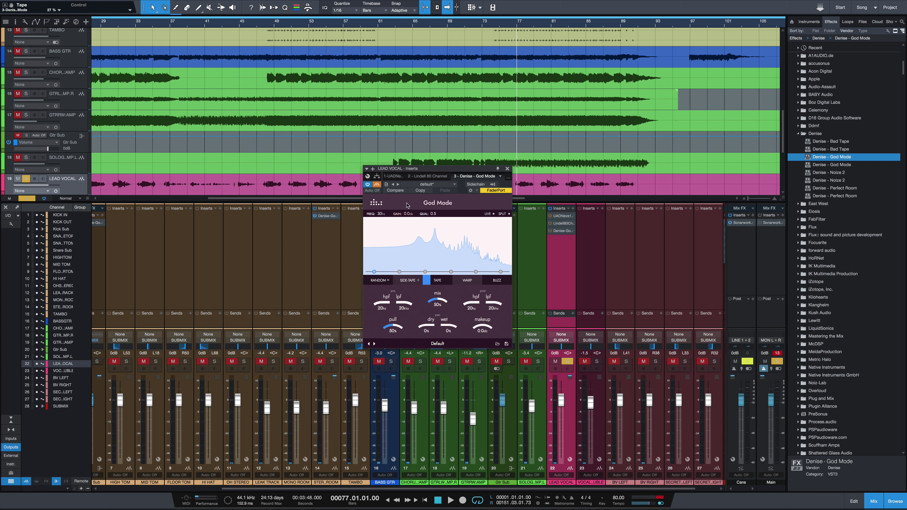
Step: Audition the lead vocal with God Mode bypassed and with it active
key(space)
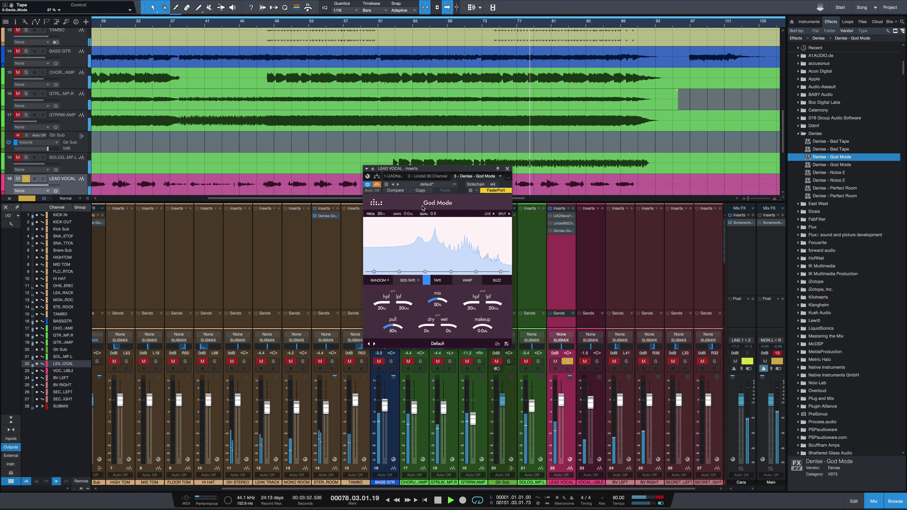
key(space)
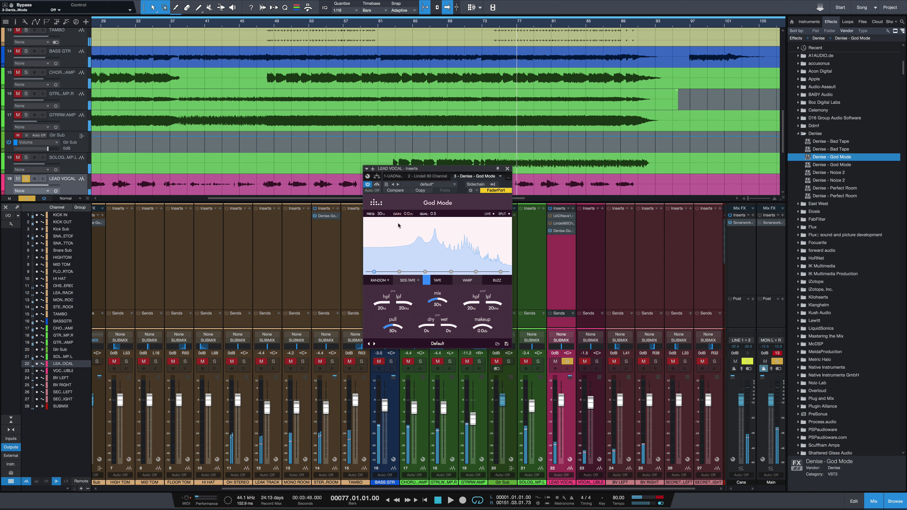
key(space)
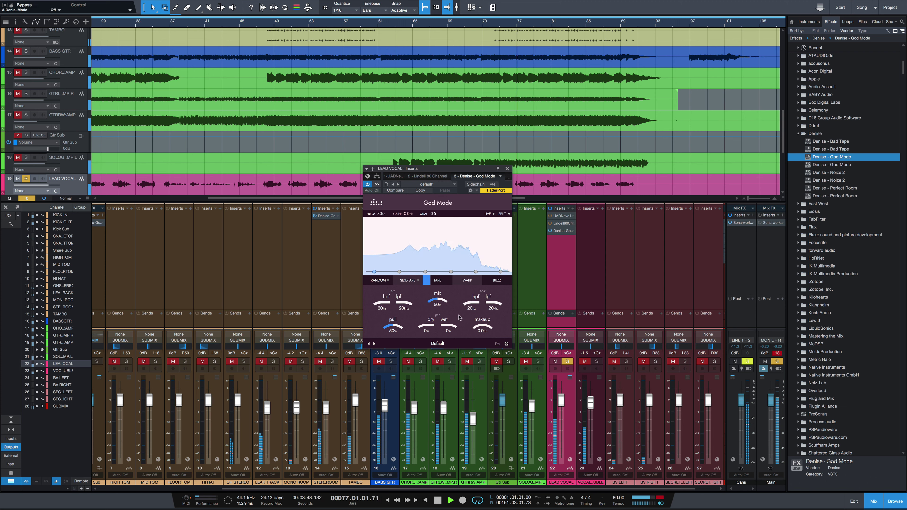
Step: Boost the lead vocal's third God Mode filter in the mids and its fifth filter by 21.2 dB at 9.8 kHz
drag(426, 273, 435, 240)
drag(476, 271, 495, 228)
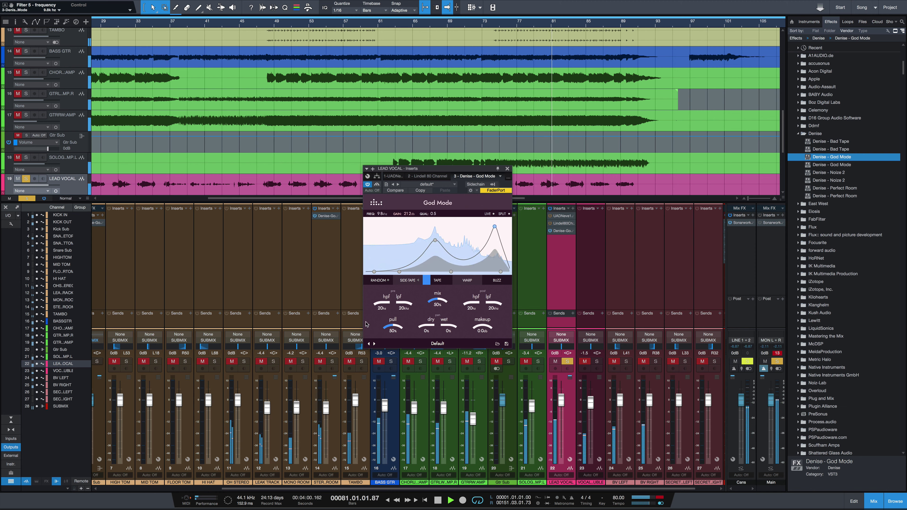
key(space)
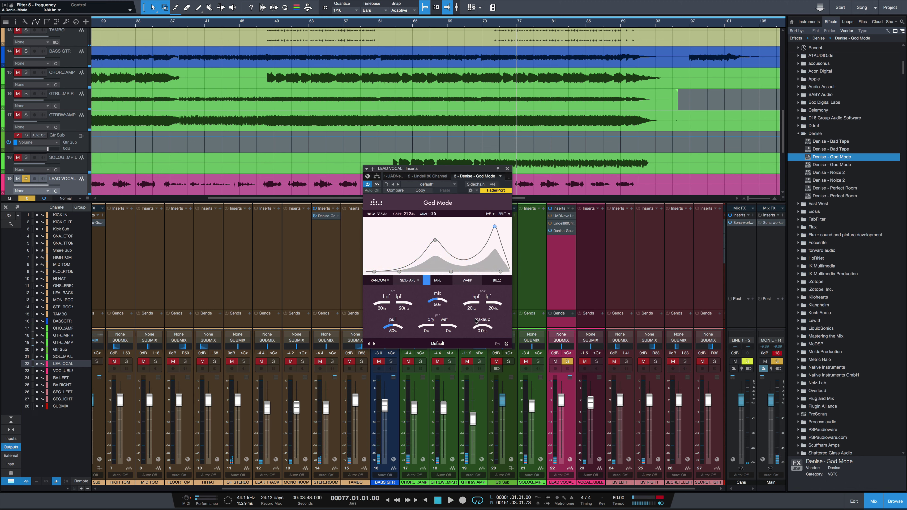
Step: Replay the lead vocal section, comparing the boosted God Mode curve with bypass
key(space)
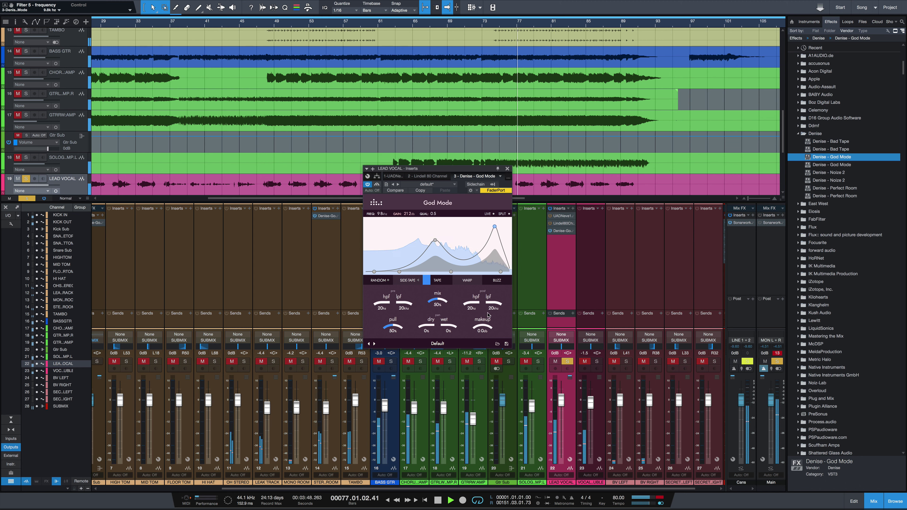
click(378, 185)
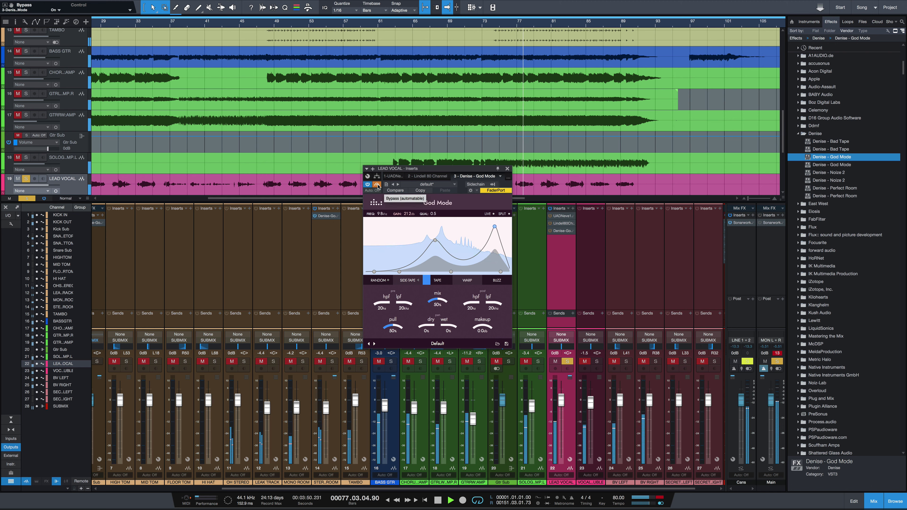
click(377, 184)
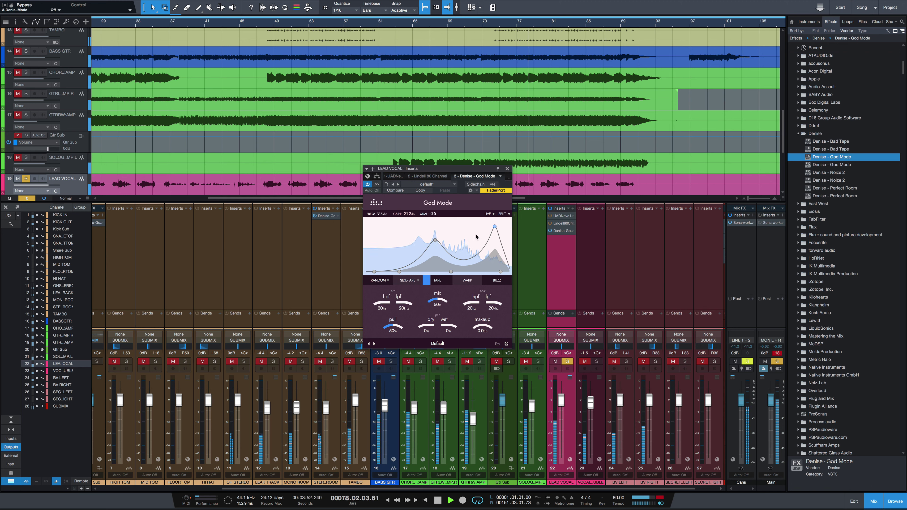
Step: Set the lead vocal's third God Mode filter to 12.5 dB at 571 Hz and audition the section
click(435, 244)
drag(436, 244, 436, 246)
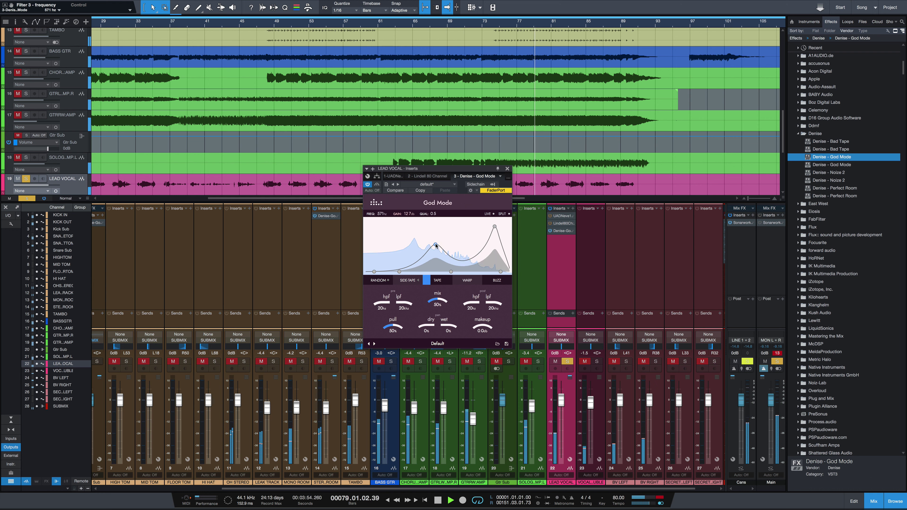
key(space)
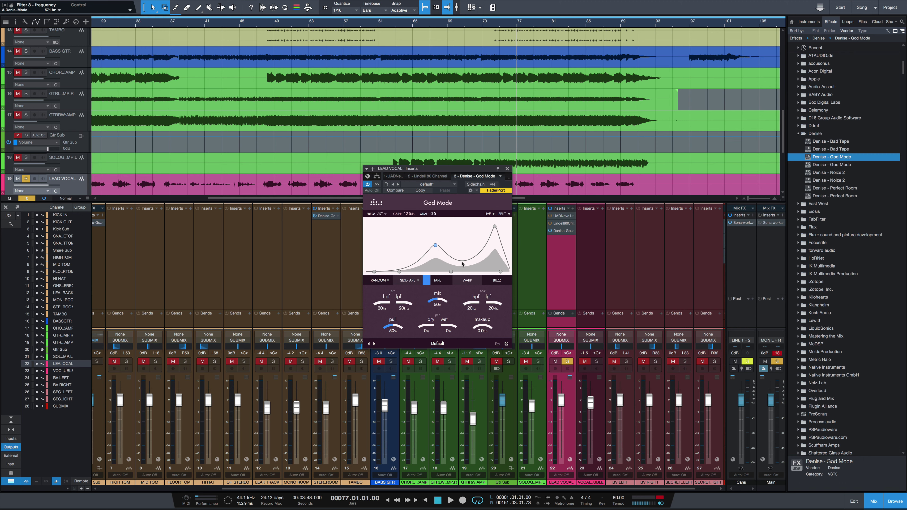
key(space)
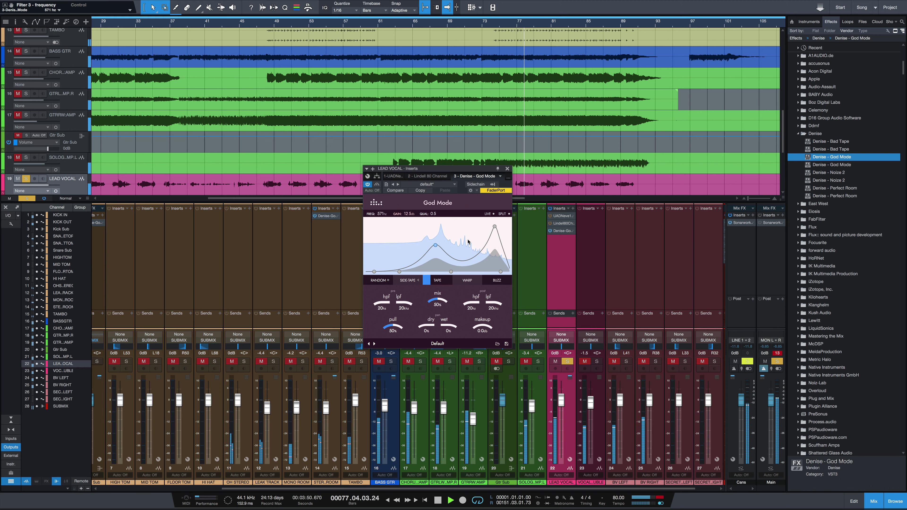
key(space)
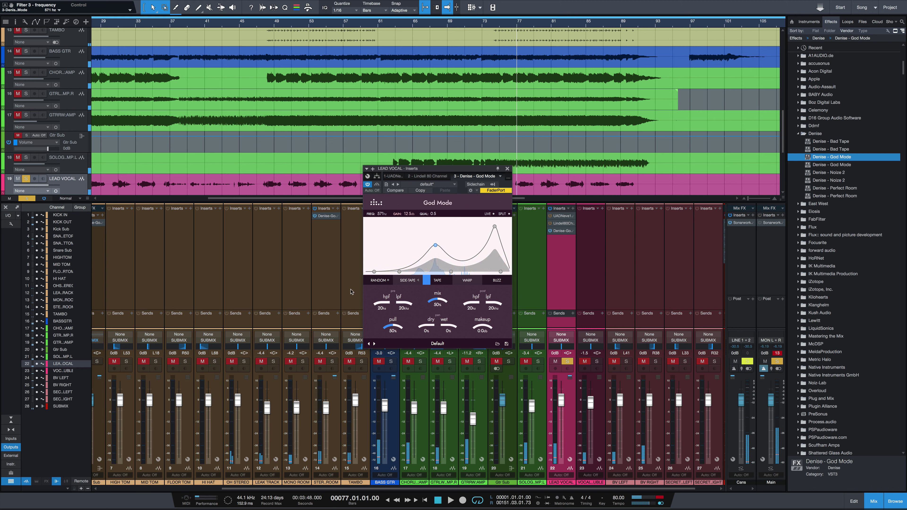
Step: Randomize the lead vocal's God Mode filter curve twice and audition the results
click(376, 281)
key(space)
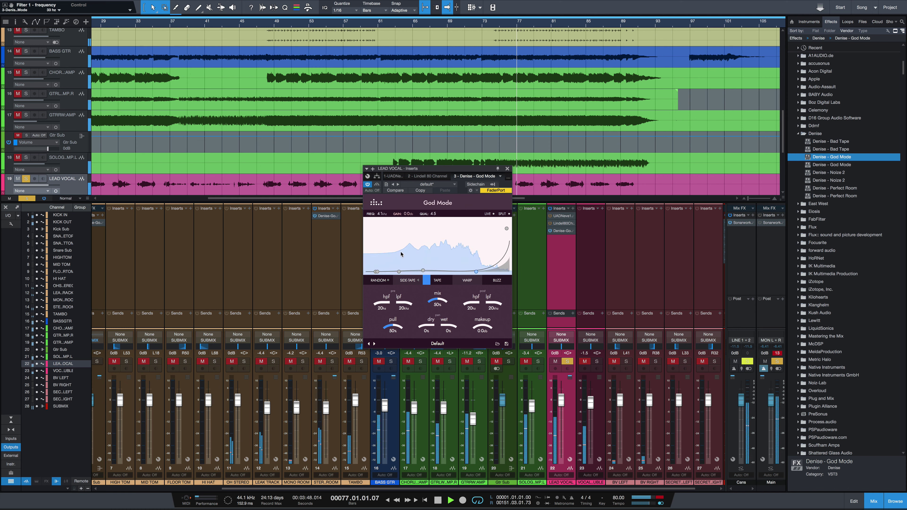
click(378, 280)
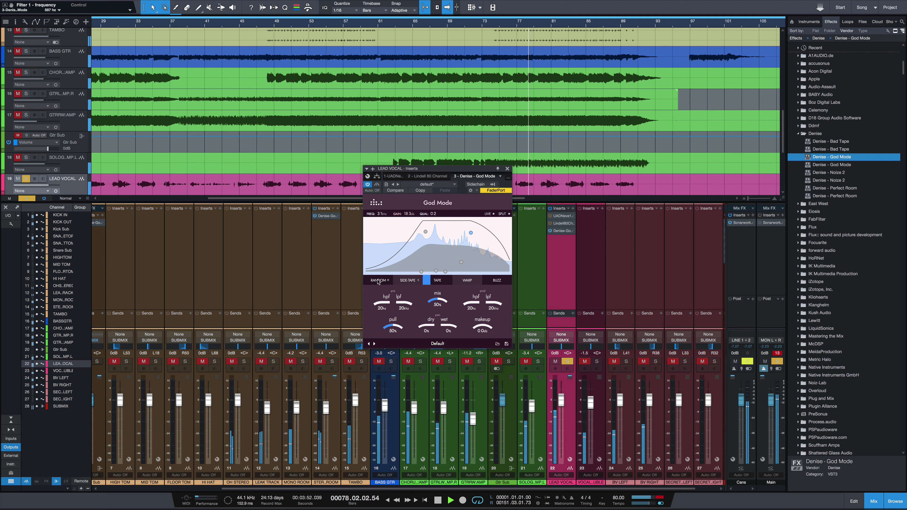
key(space)
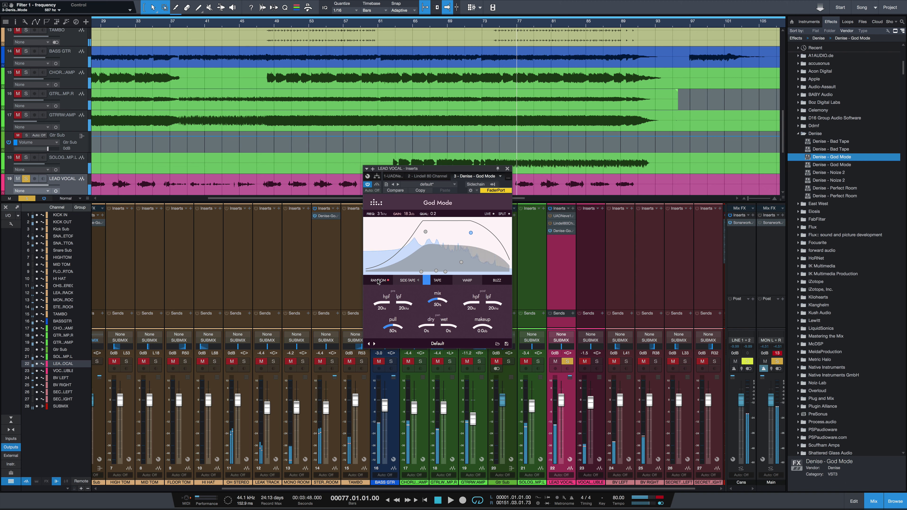
Step: Randomize the lead vocal's God Mode filter curve four more times, auditioning the section with the new curves
click(378, 281)
key(space)
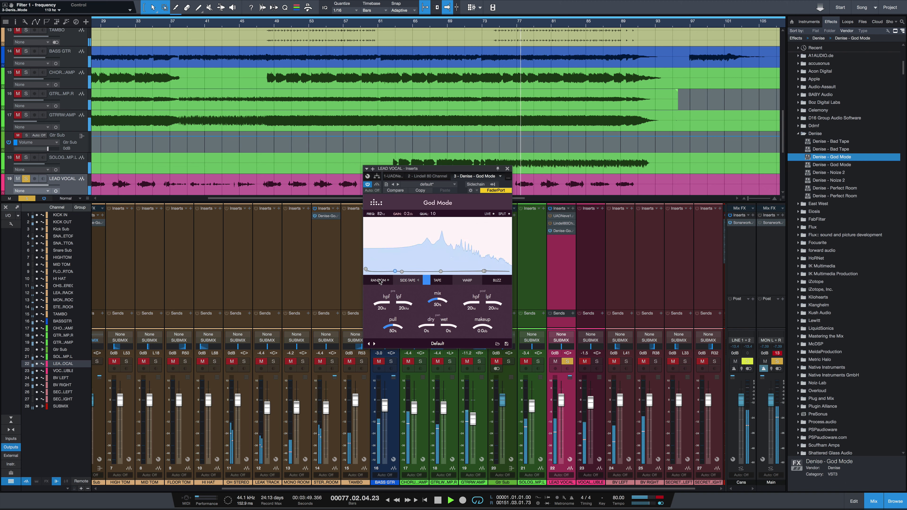
key(space)
click(379, 281)
key(space)
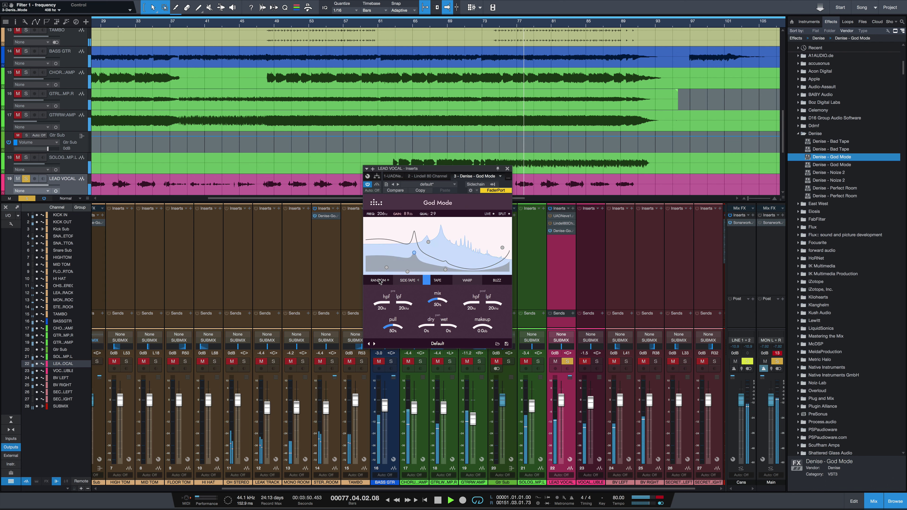
key(space)
key(space)
click(380, 281)
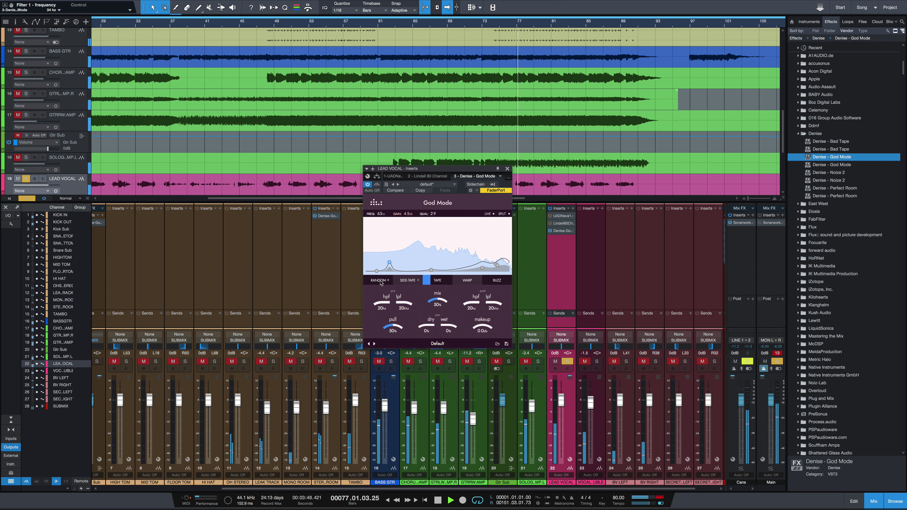
key(space)
click(379, 282)
key(space)
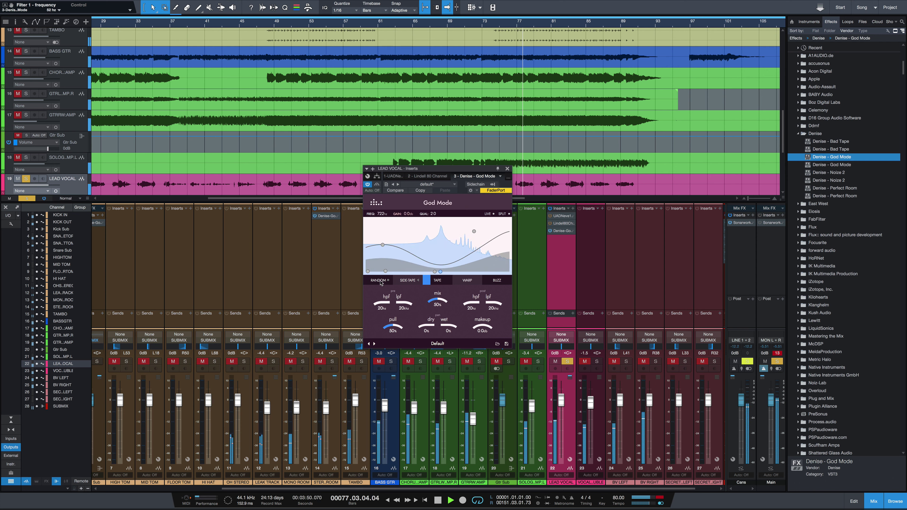
Step: Stop playback and reset the lead vocal's God Mode filters to a flat curve
key(space)
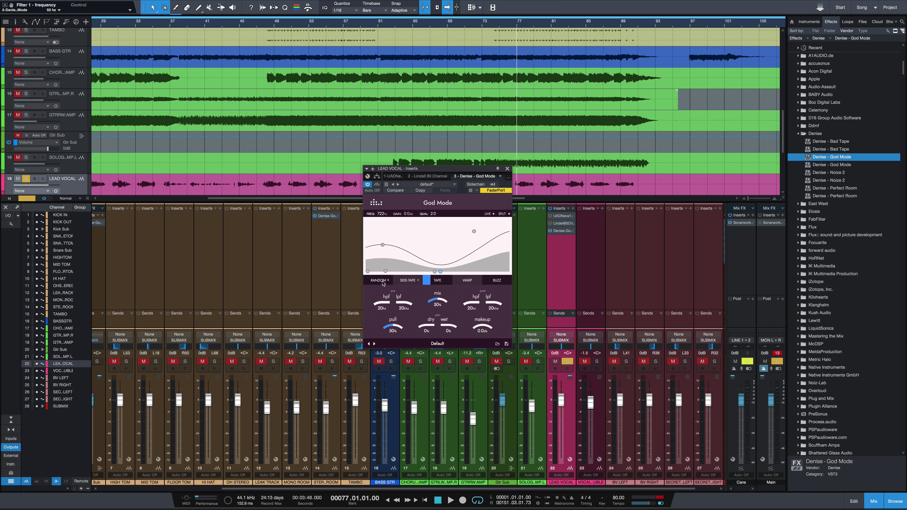
click(380, 281)
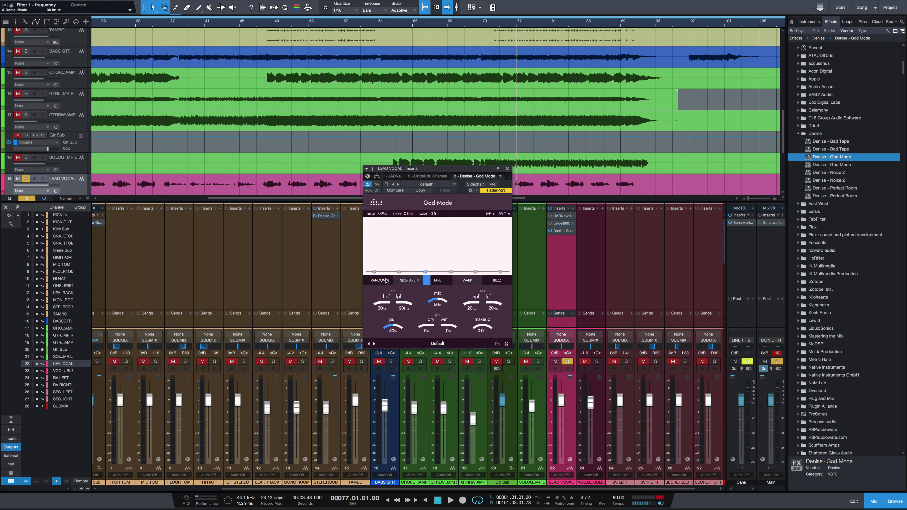